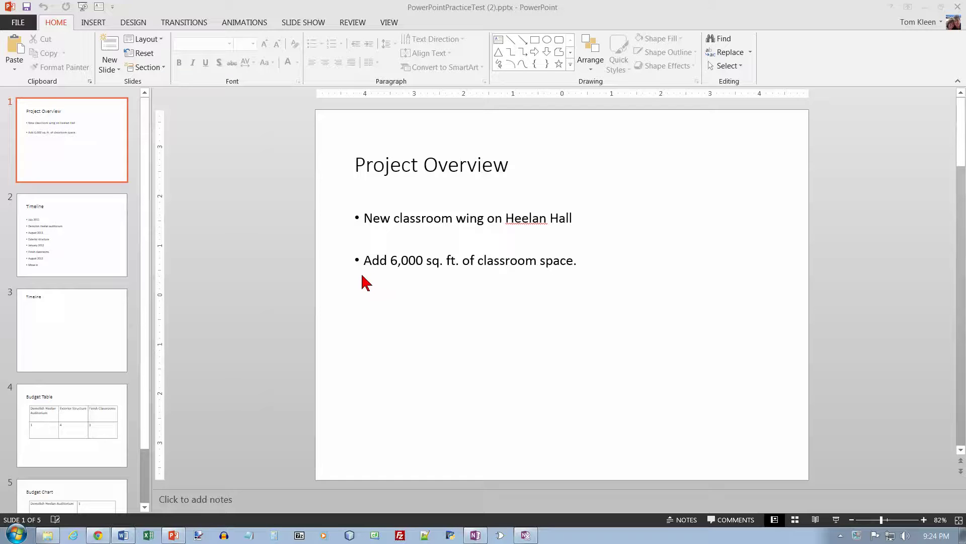
# Step: Apply the Ion theme to the deck and place the insertion point before the first slide
pyautogui.click(135, 23)
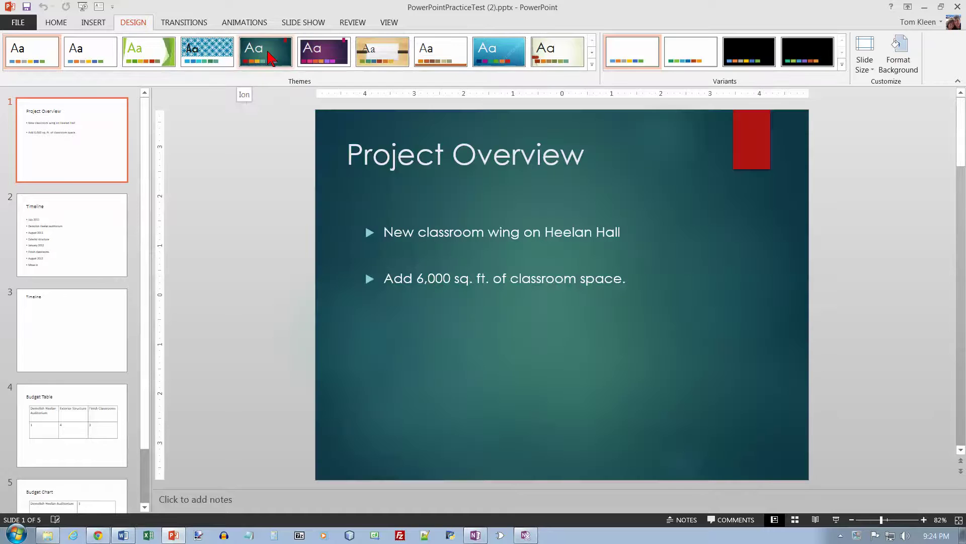
pyautogui.click(272, 58)
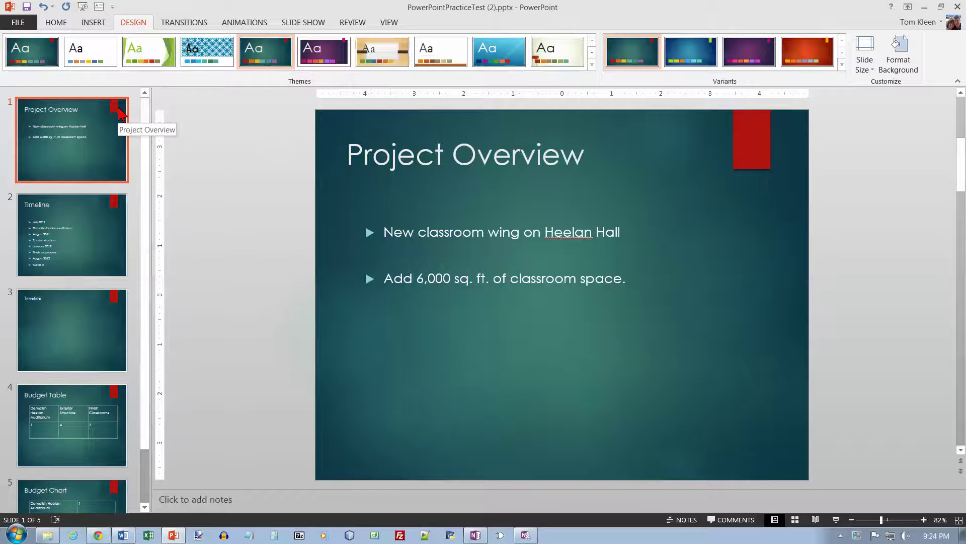
pyautogui.moveTo(122, 113)
pyautogui.mouseDown()
pyautogui.moveTo(78, 95)
pyautogui.moveTo(68, 102)
pyautogui.moveTo(76, 34)
pyautogui.moveTo(60, 27)
pyautogui.moveTo(92, 23)
pyautogui.moveTo(60, 29)
pyautogui.moveTo(56, 20)
pyautogui.moveTo(116, 62)
pyautogui.moveTo(125, 160)
pyautogui.moveTo(126, 119)
pyautogui.mouseUp()
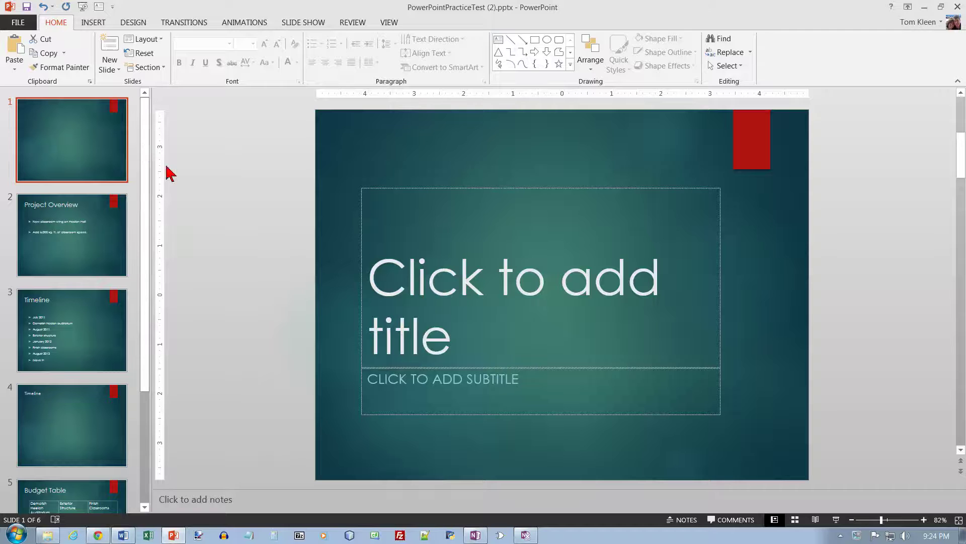
# Step: Type 'Heelan Construction Project' as the title and the presenter's name as the subtitle
pyautogui.click(385, 290)
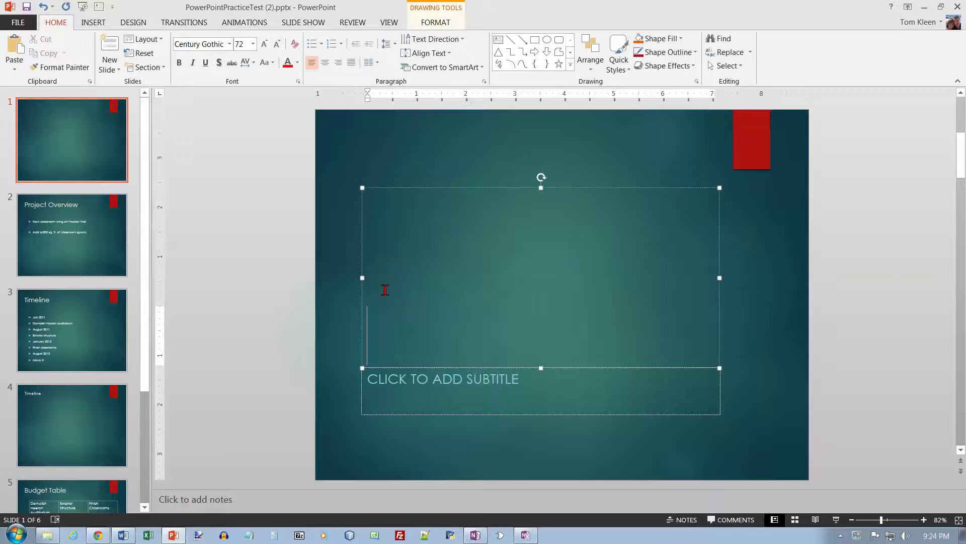
pyautogui.write('hEEL')
pyautogui.press('BackSpace')
pyautogui.press('BackSpace')
pyautogui.press('BackSpace')
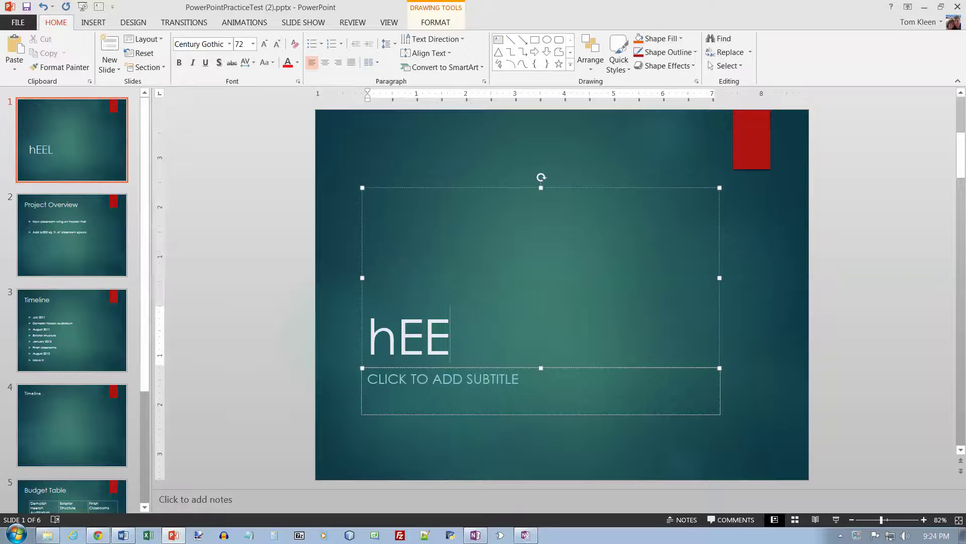
pyautogui.press('BackSpace')
pyautogui.write('Heelan Construction Proje')
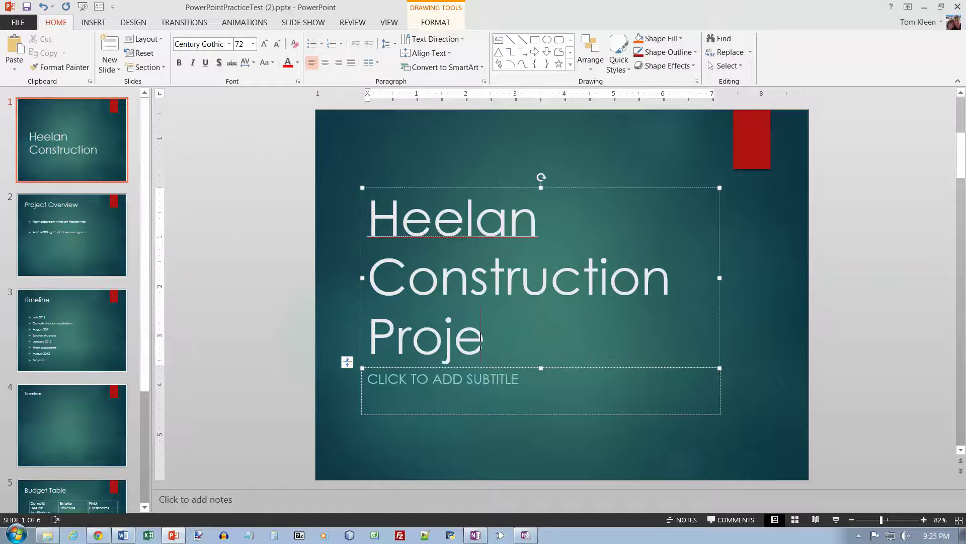
pyautogui.write('ct')
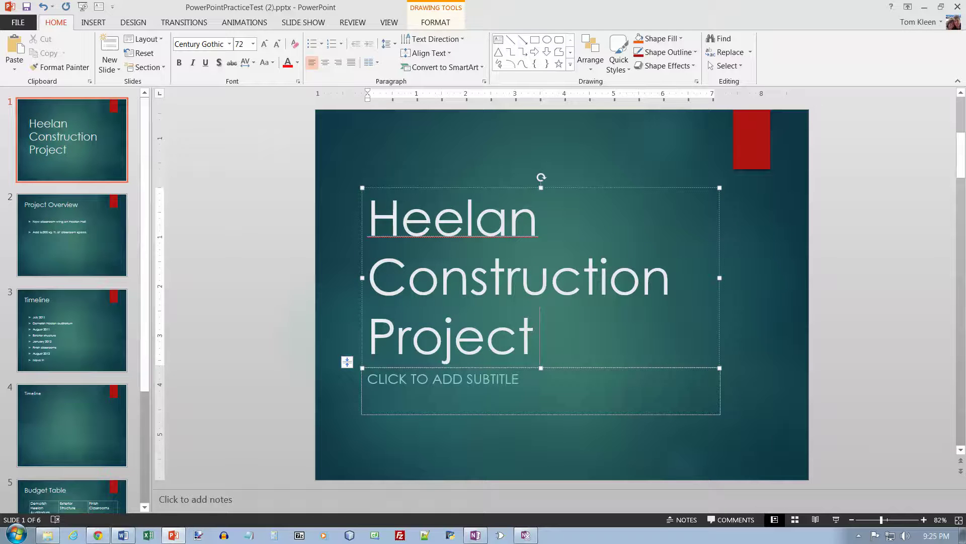
pyautogui.click(394, 381)
pyautogui.write('Tom')
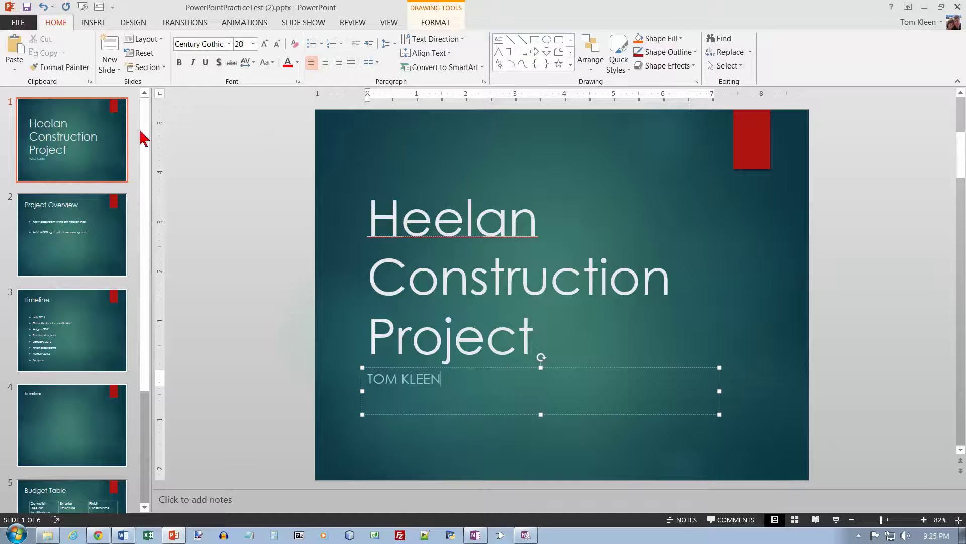
# Step: Add slide numbers to all slides, hiding them on the title slide
pyautogui.click(95, 26)
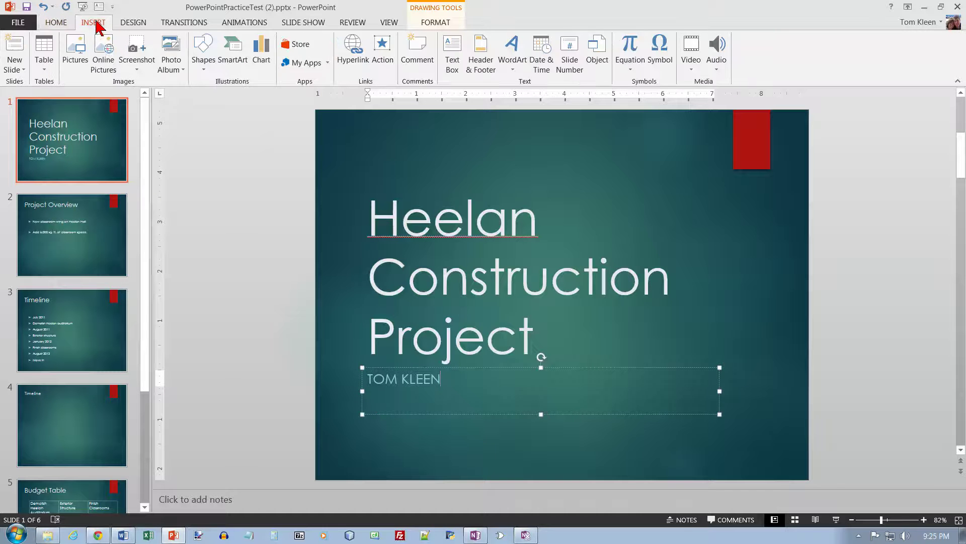
pyautogui.click(483, 56)
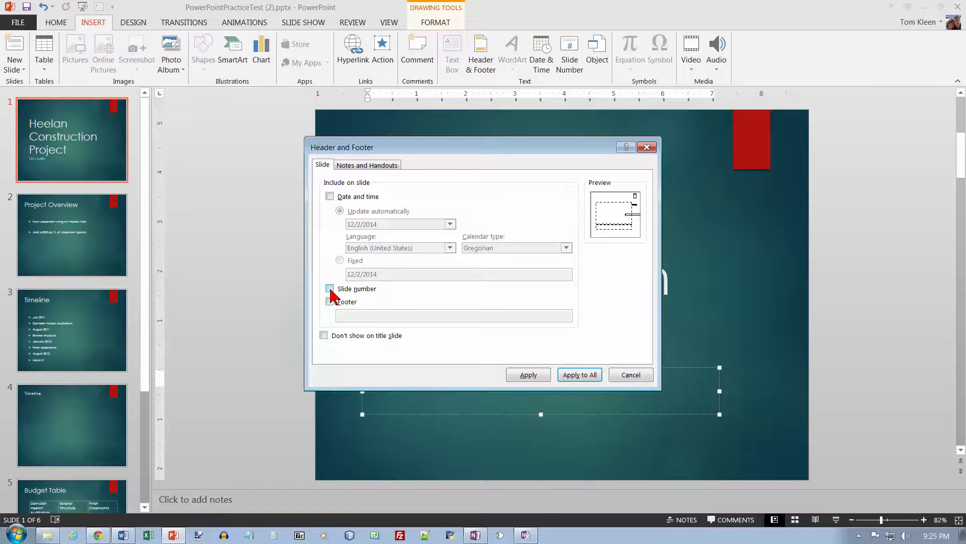
pyautogui.click(325, 338)
pyautogui.click(582, 376)
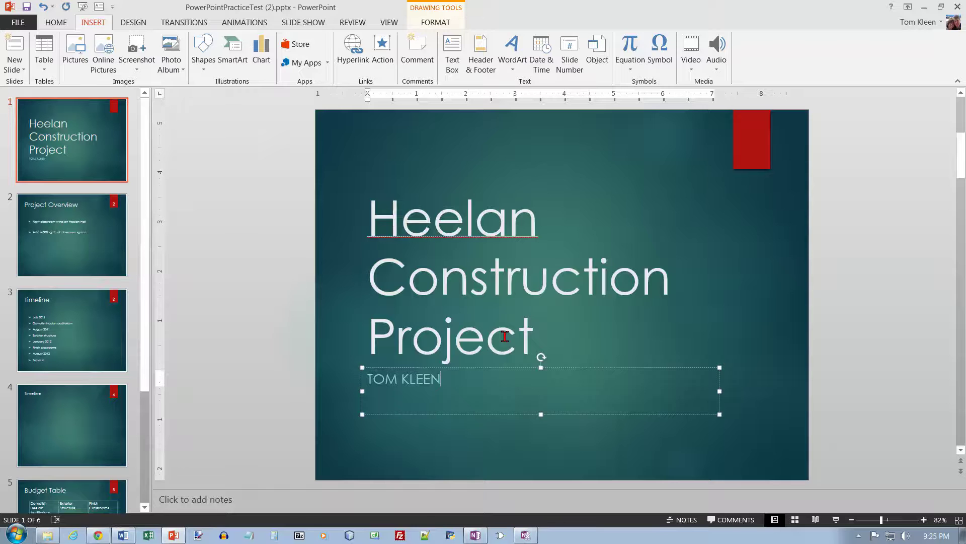
# Step: Enter the presenter's name in the title slide's notes, then go to slide 2
pyautogui.click(258, 502)
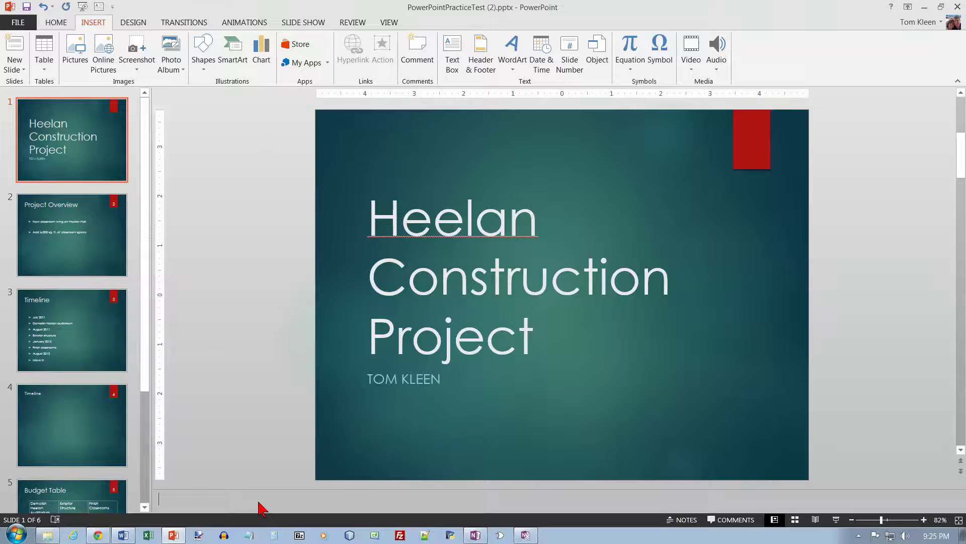
pyautogui.write('Tom Kleen')
pyautogui.click(66, 250)
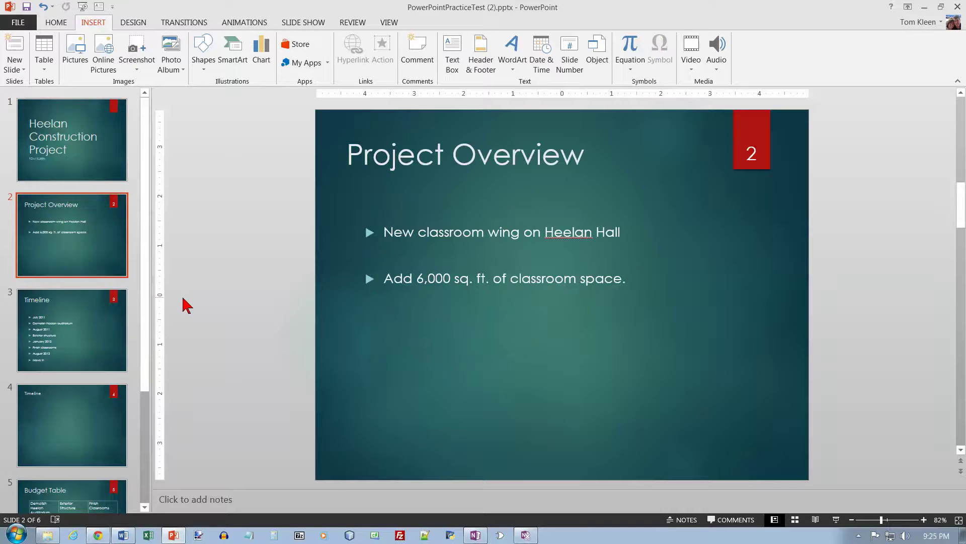
# Step: Switch the Project Overview slide to the Two Content layout
pyautogui.click(58, 22)
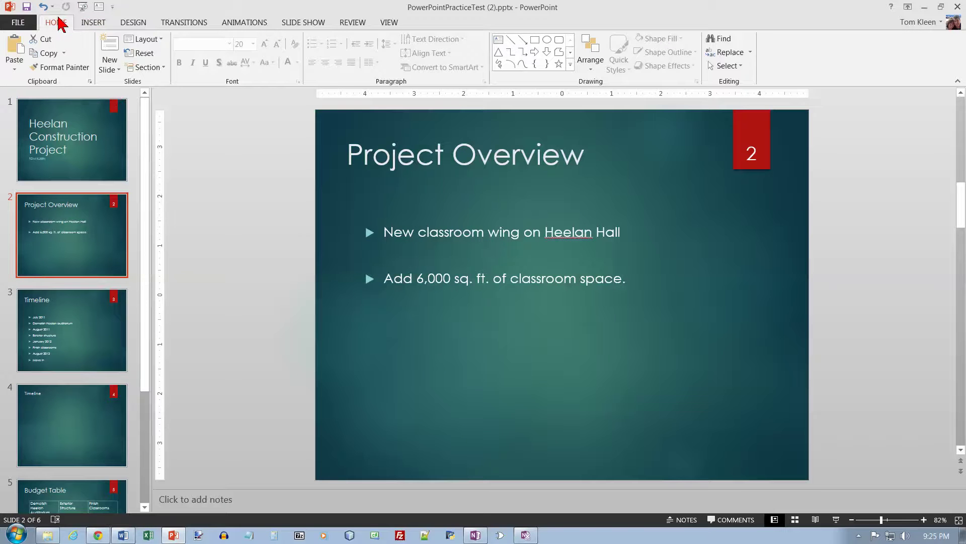
pyautogui.click(162, 40)
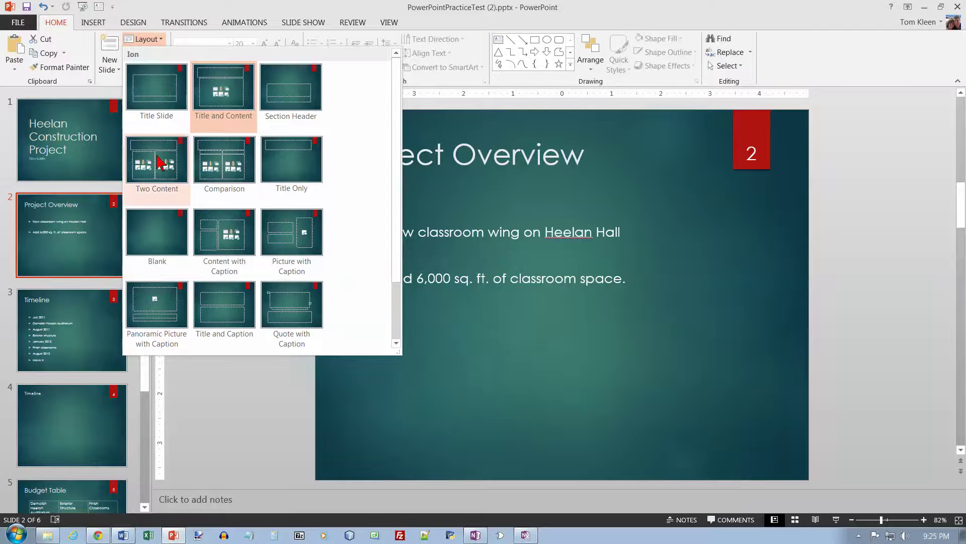
pyautogui.click(160, 162)
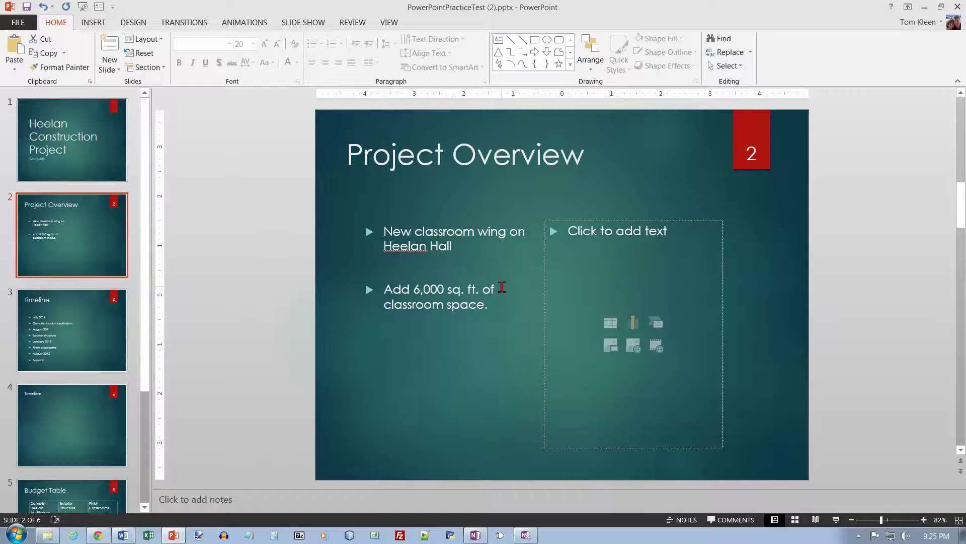
# Step: Insert the 'Under construction sign' clip art from an Office.com search for construction
pyautogui.click(634, 348)
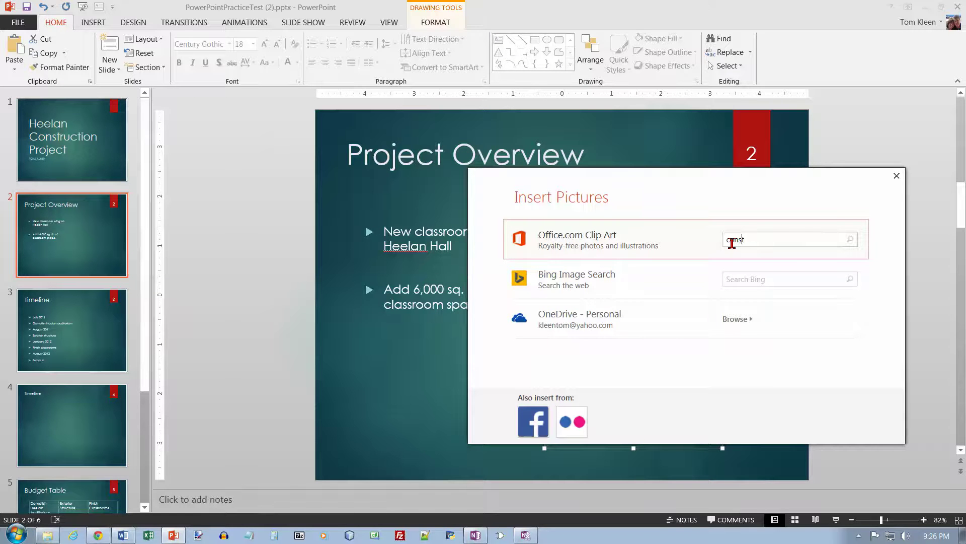
pyautogui.press('Return')
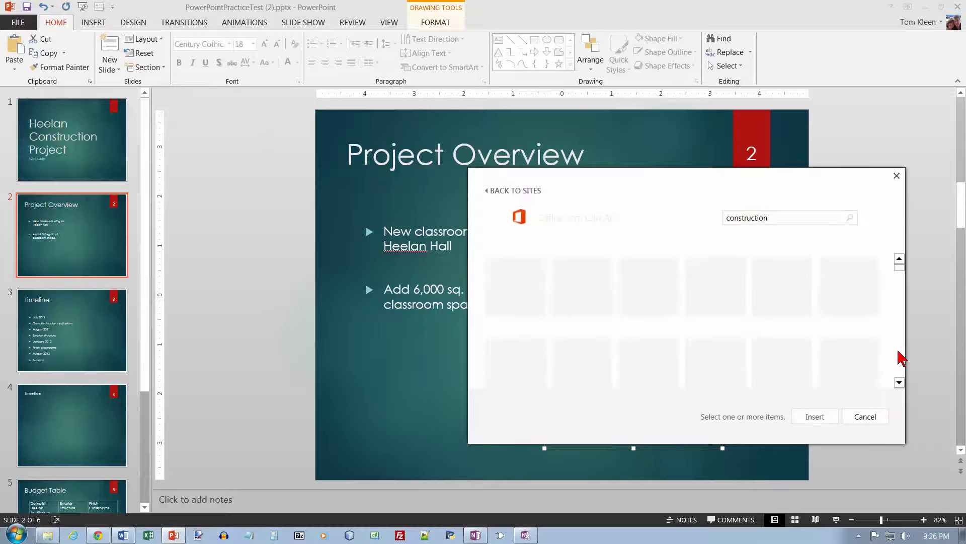
pyautogui.scroll(-2, 901, 357)
pyautogui.scroll(-2, 901, 357)
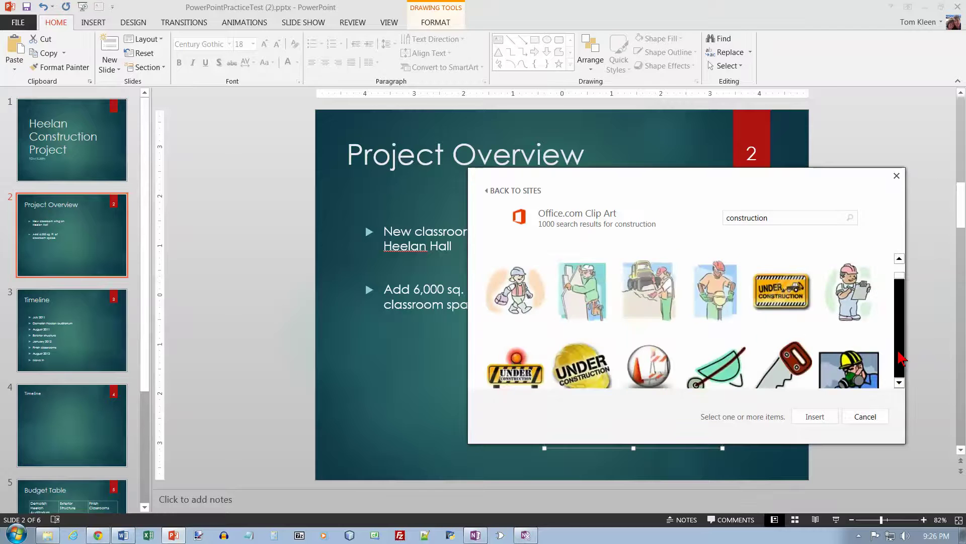
pyautogui.click(788, 296)
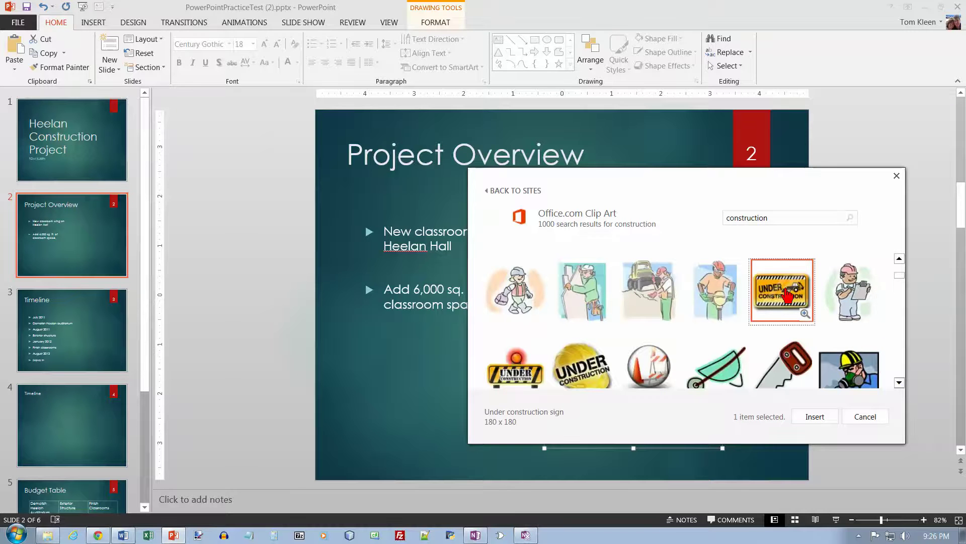
pyautogui.click(813, 417)
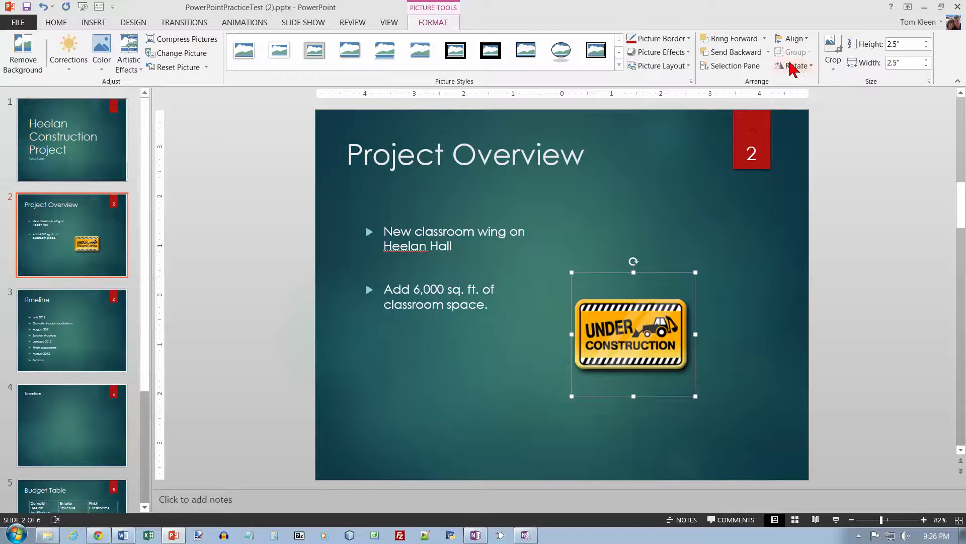
# Step: Align Middle the construction sign and the shortened bullet text box on slide 2
pyautogui.click(806, 39)
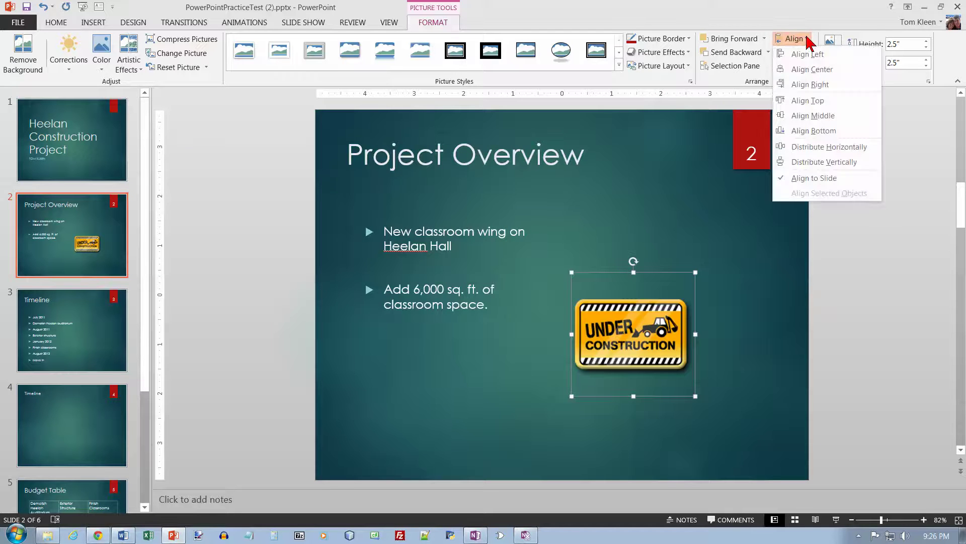
pyautogui.click(811, 116)
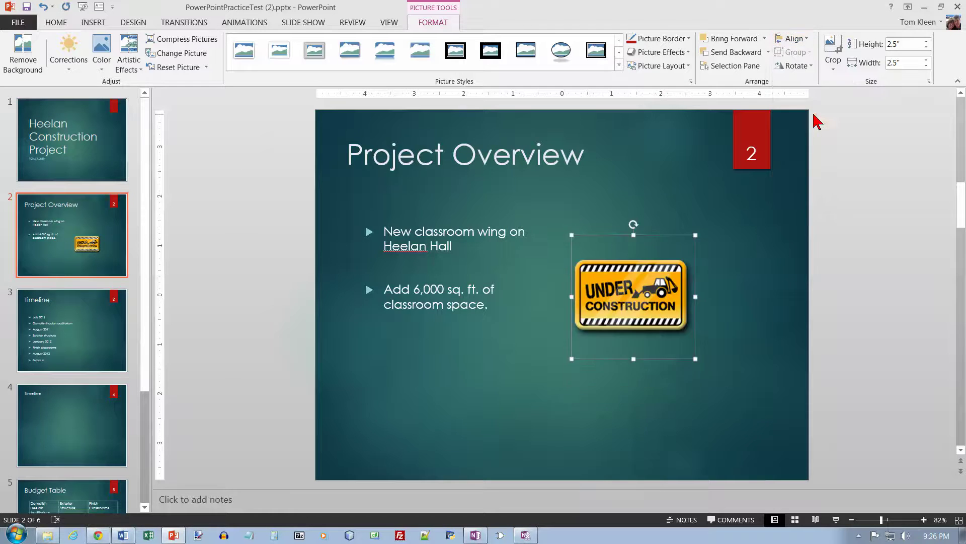
pyautogui.click(465, 234)
pyautogui.moveTo(449, 447); pyautogui.dragTo(455, 324)
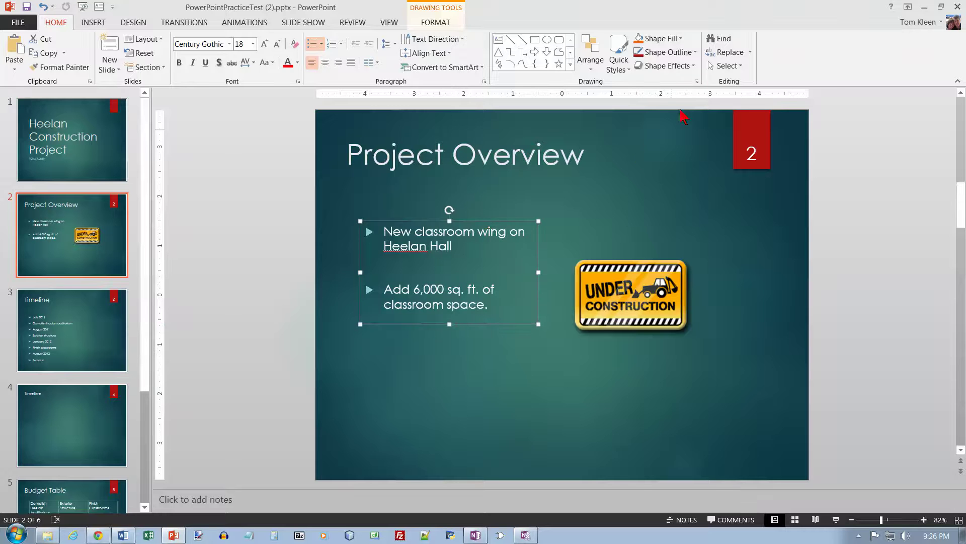
pyautogui.click(459, 24)
pyautogui.click(780, 40)
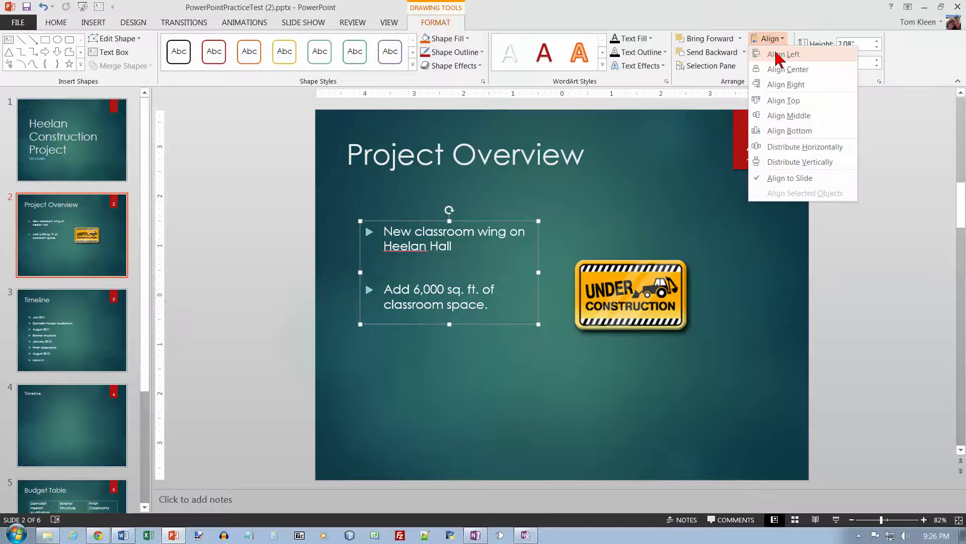
pyautogui.click(793, 118)
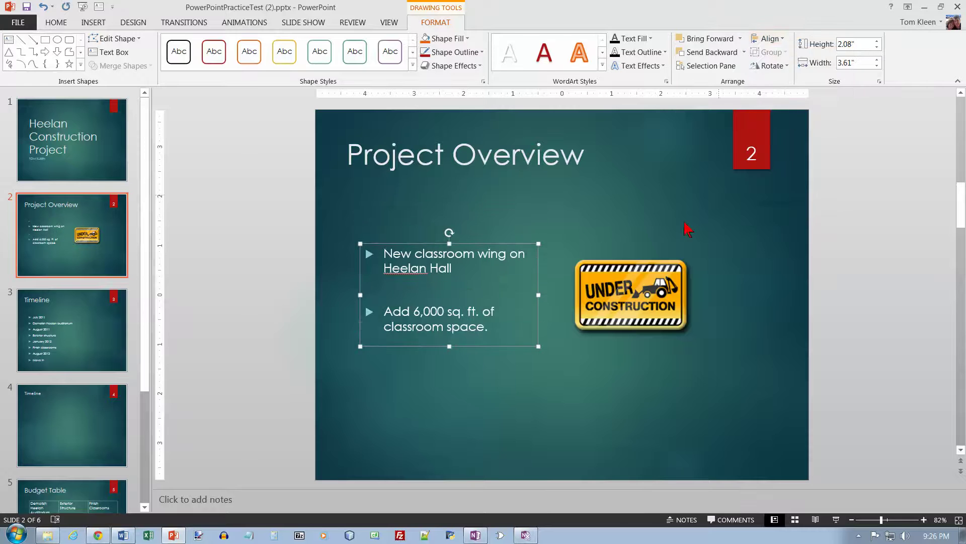
pyautogui.click(84, 339)
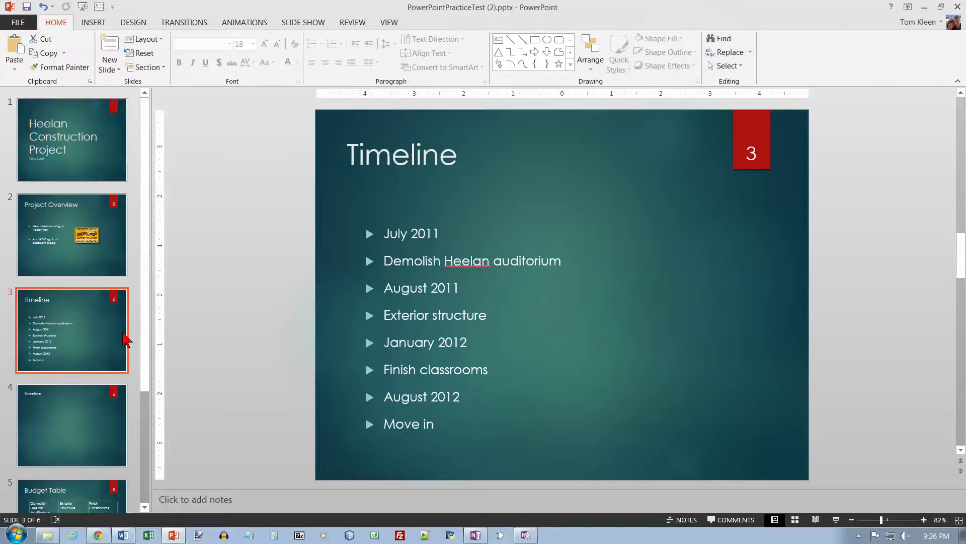
# Step: Demote Demolish Heelan auditorium, Exterior structure, Finish classrooms and Move in one list level
pyautogui.click(386, 263)
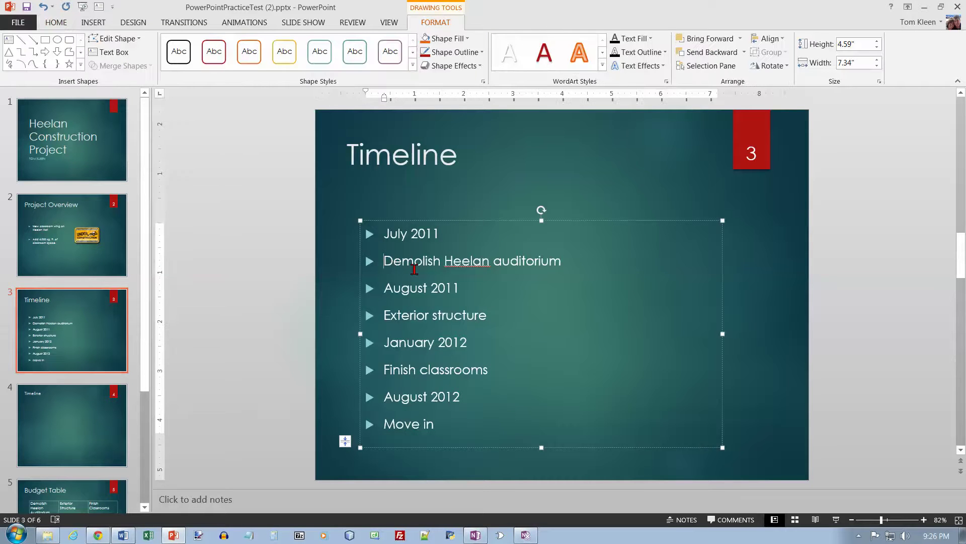
pyautogui.press('Tab')
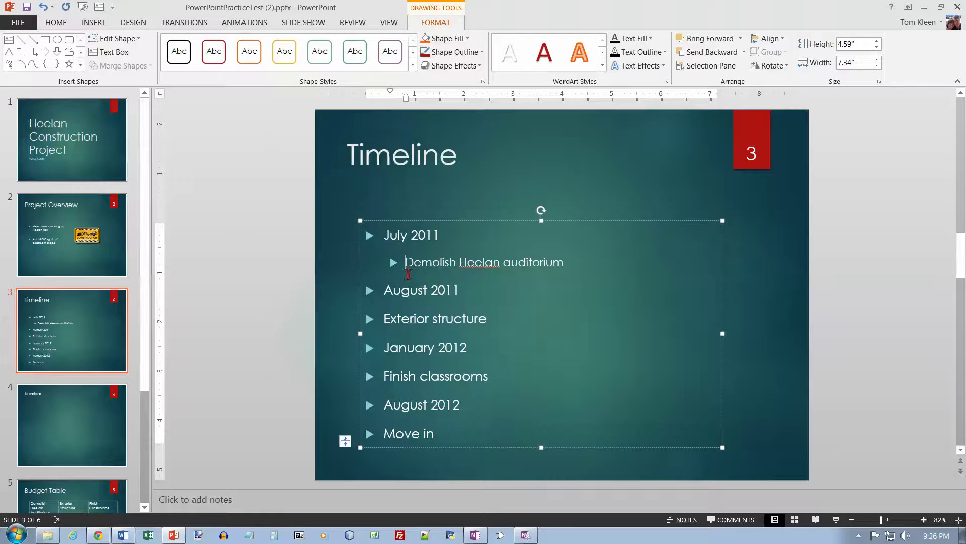
pyautogui.click(386, 321)
pyautogui.press('Tab')
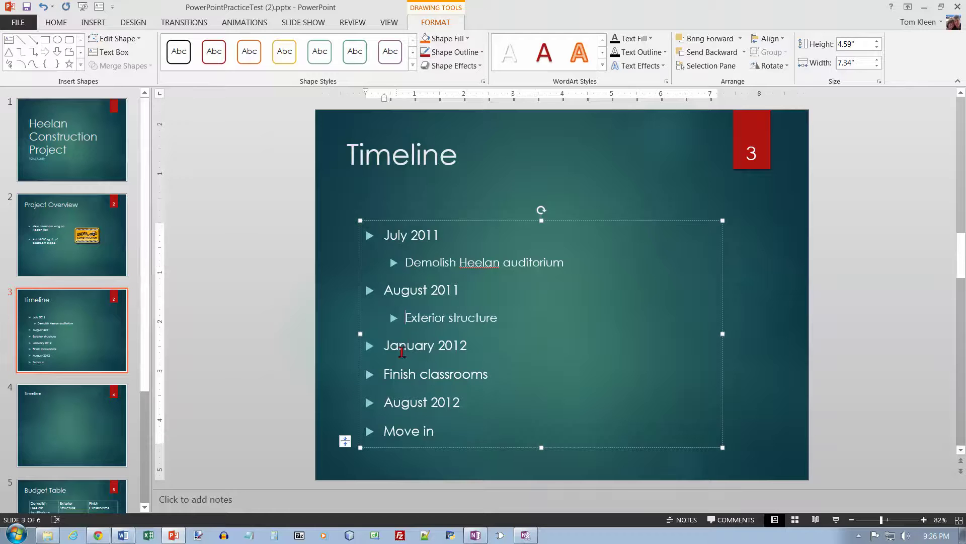
pyautogui.click(385, 374)
pyautogui.click(57, 23)
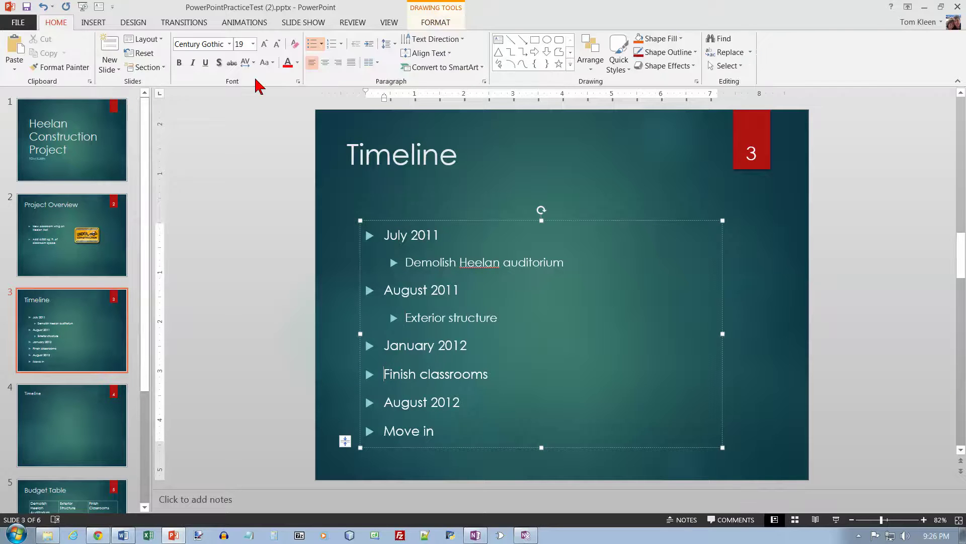
pyautogui.click(371, 44)
pyautogui.click(385, 428)
pyautogui.click(370, 44)
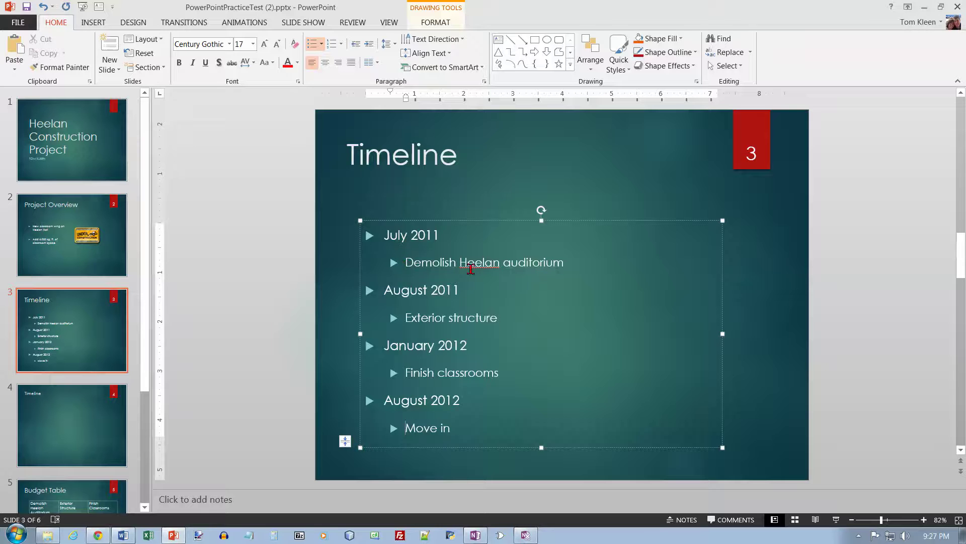
pyautogui.click(405, 222)
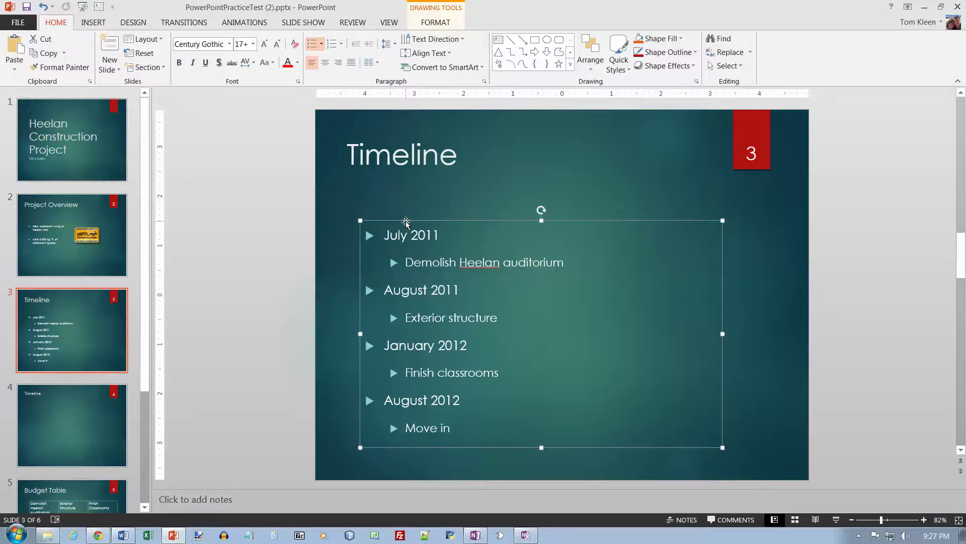
# Step: Give the Timeline bullet list a Bounce entrance animation, then move to slide 4
pyautogui.click(239, 28)
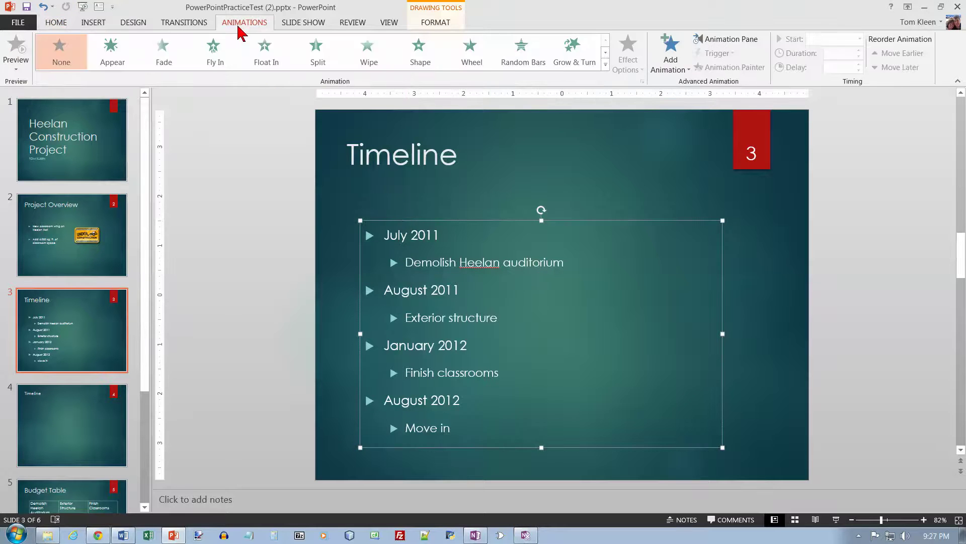
pyautogui.click(605, 65)
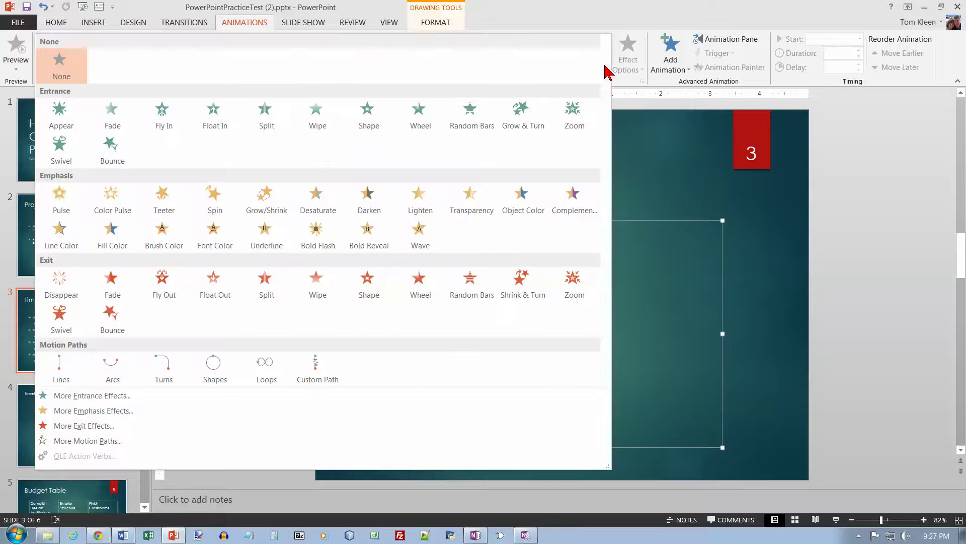
pyautogui.click(113, 149)
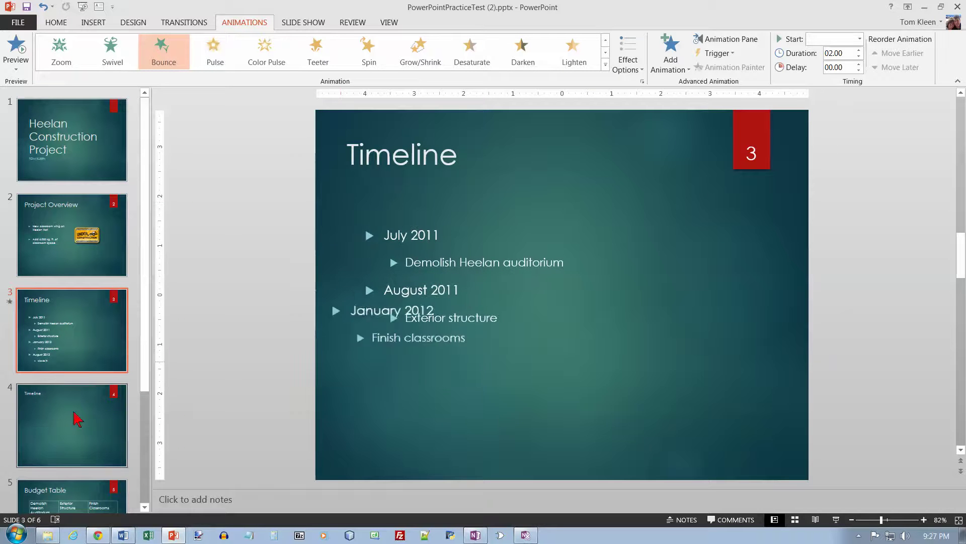
pyautogui.click(55, 421)
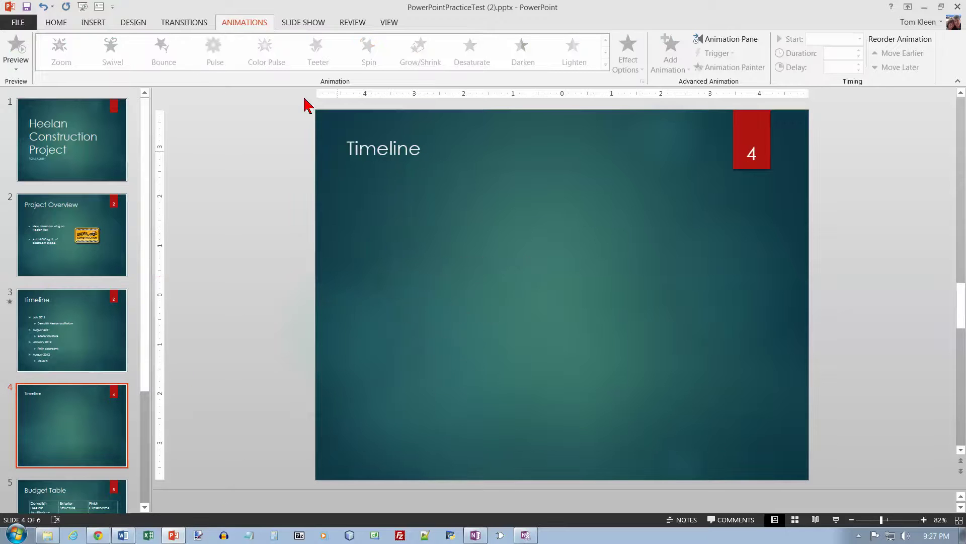
# Step: Insert an Upward Arrow SmartArt graphic from the Process category onto slide 4
pyautogui.click(94, 23)
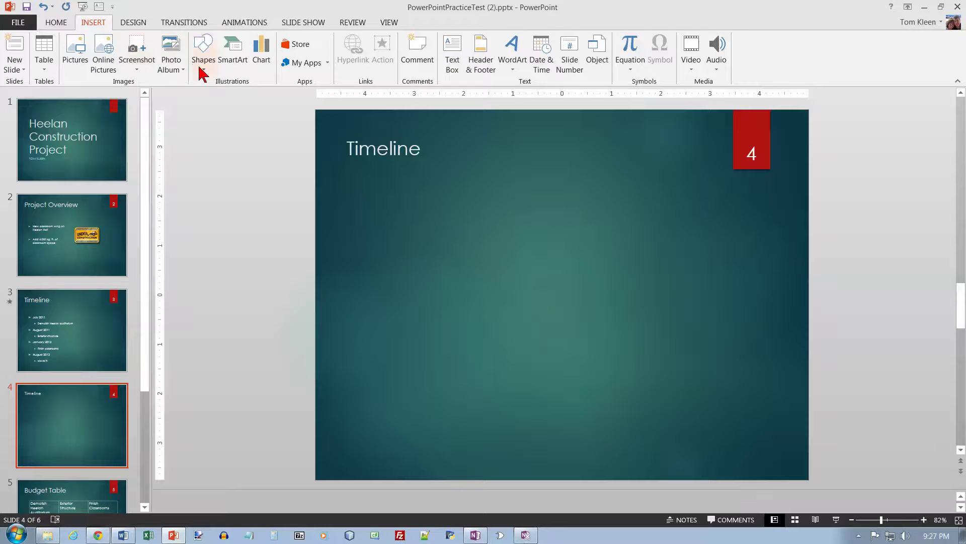
pyautogui.click(240, 73)
pyautogui.click(261, 225)
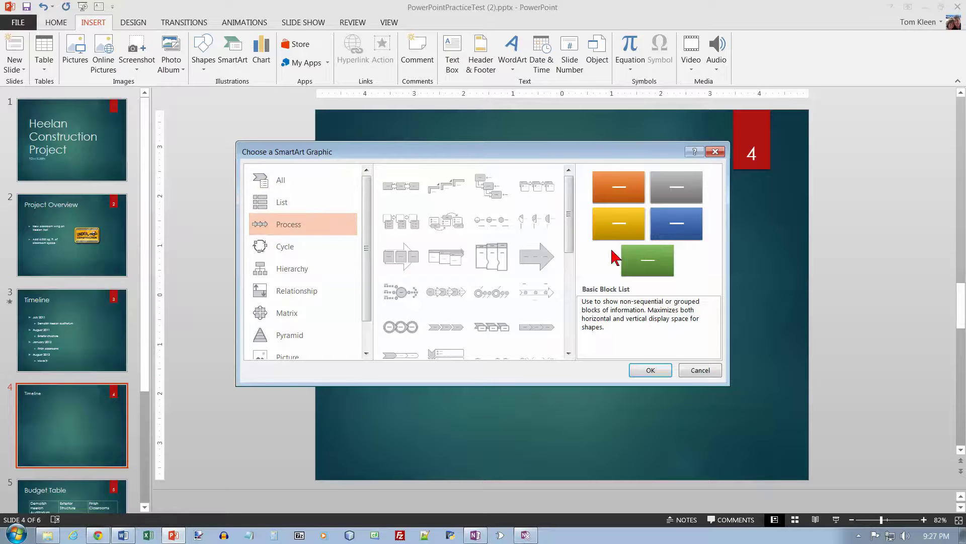
pyautogui.moveTo(569, 242); pyautogui.dragTo(574, 342)
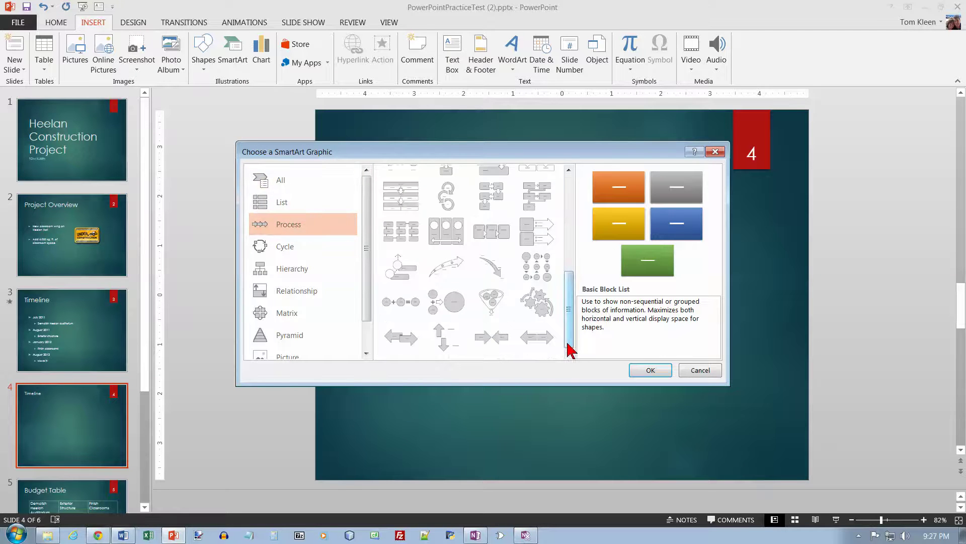
pyautogui.click(455, 270)
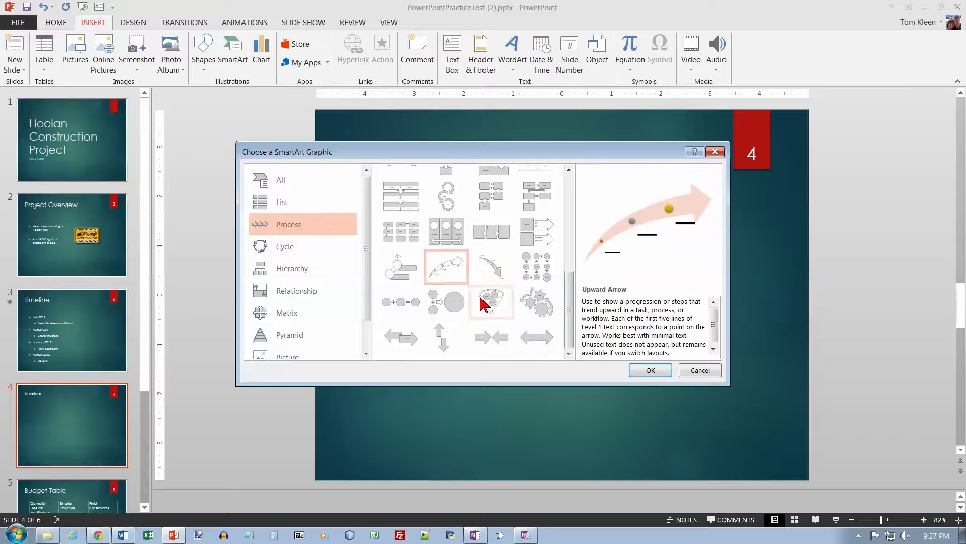
pyautogui.click(660, 372)
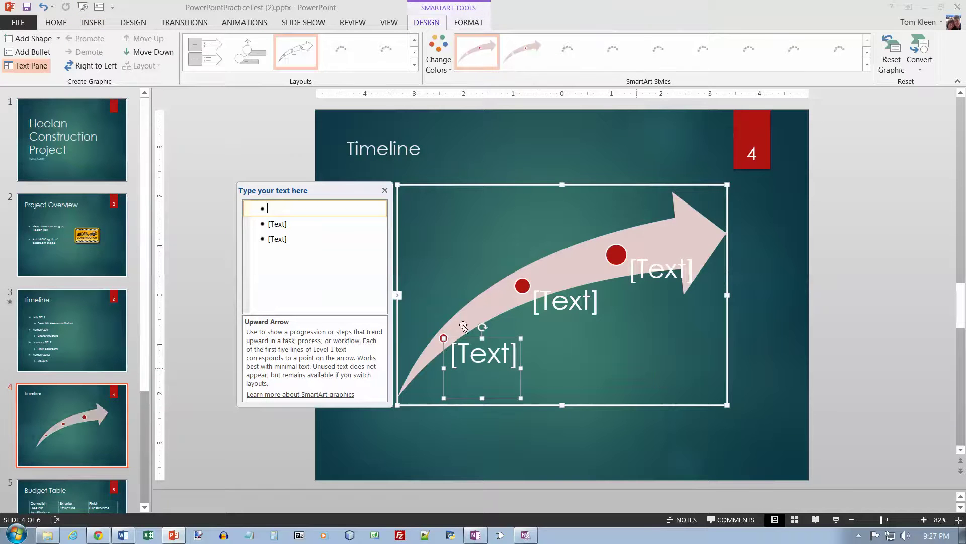
pyautogui.moveTo(275, 214); pyautogui.dragTo(275, 225)
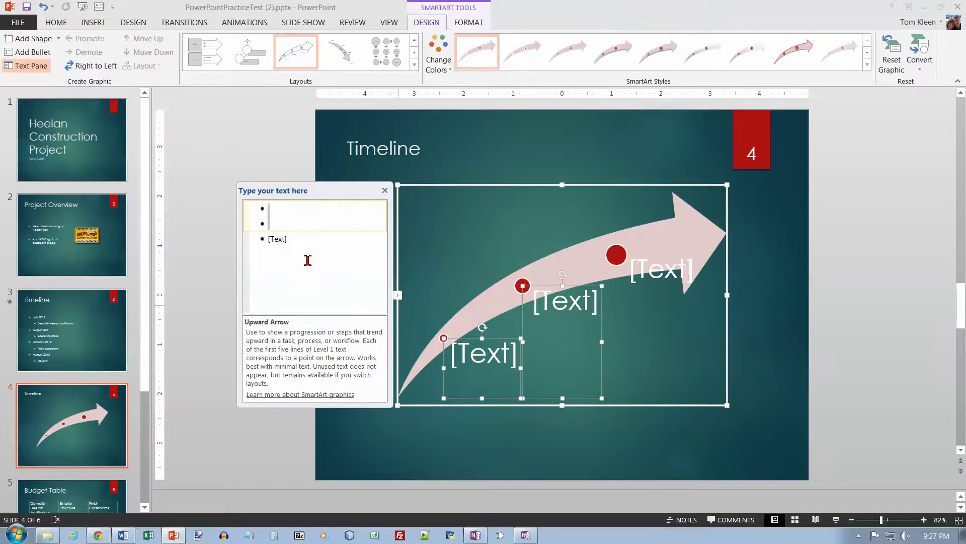
# Step: Delete the extra empty SmartArt bullets and select all of slide 3's timeline text
pyautogui.press('BackSpace')
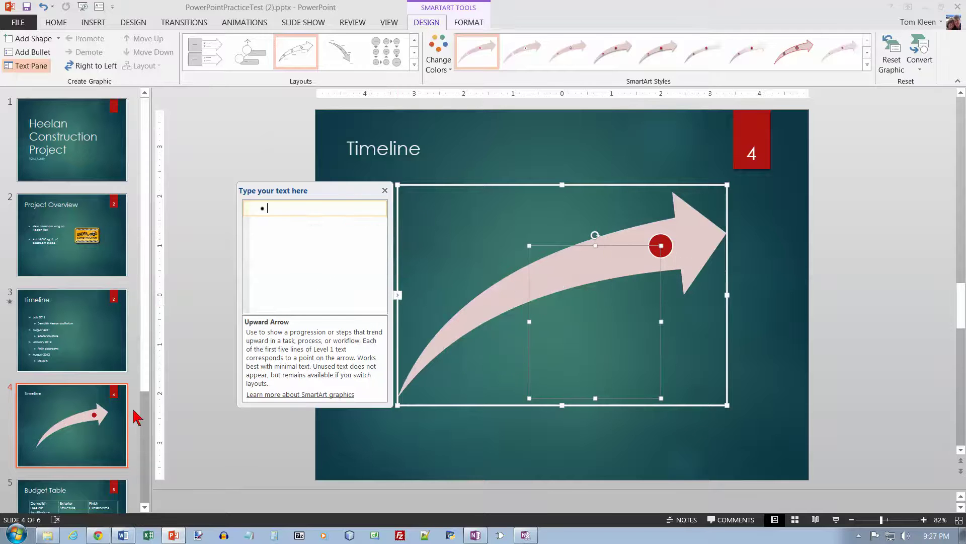
pyautogui.click(59, 339)
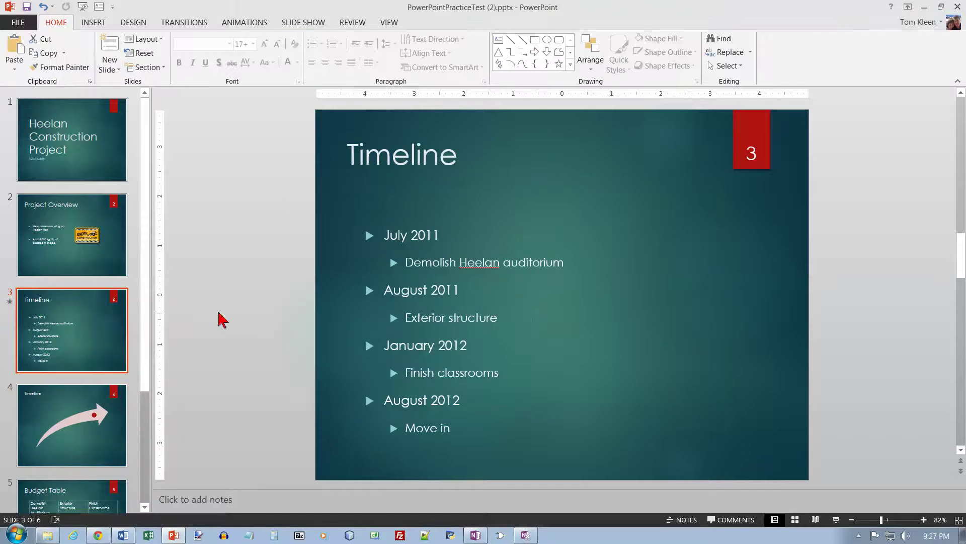
pyautogui.moveTo(364, 226); pyautogui.dragTo(495, 421)
pyautogui.hotkey('ctrl', 'c')
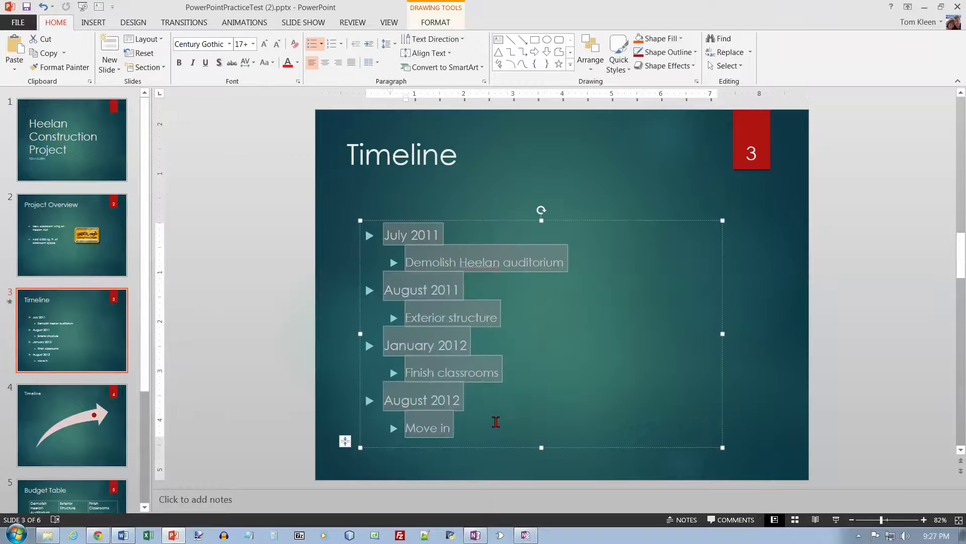
# Step: Paste the four dates and tasks into the Upward Arrow text pane and close it
pyautogui.click(75, 410)
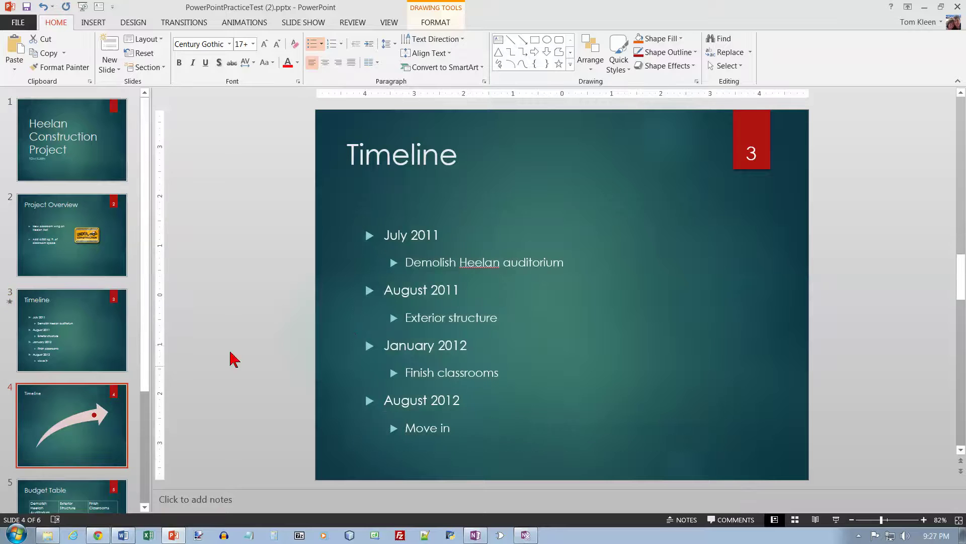
pyautogui.click(493, 288)
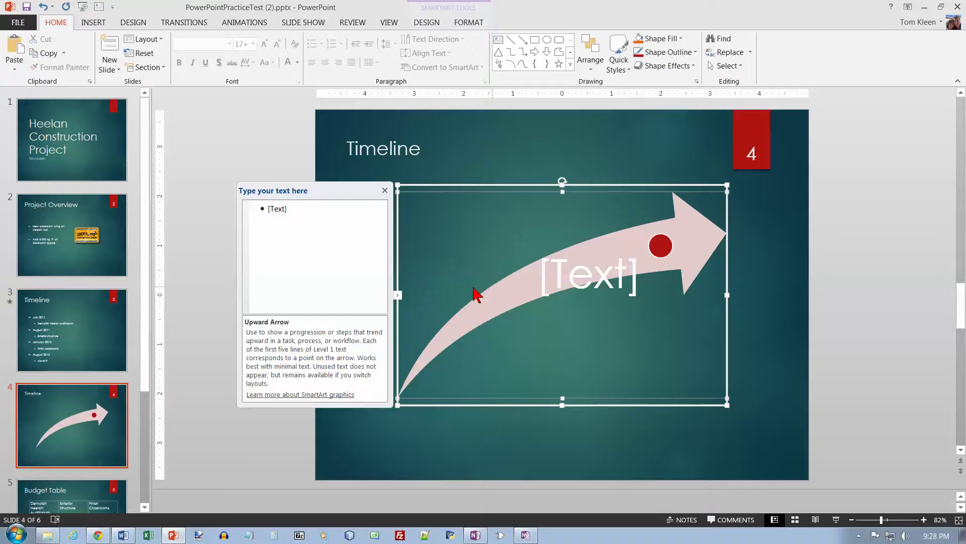
pyautogui.click(280, 209)
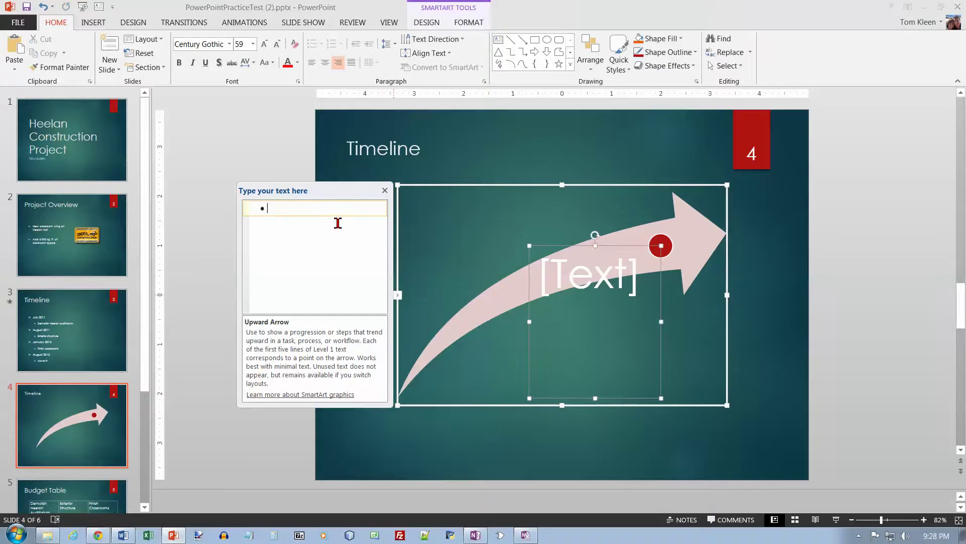
pyautogui.hotkey('ctrl', 'v')
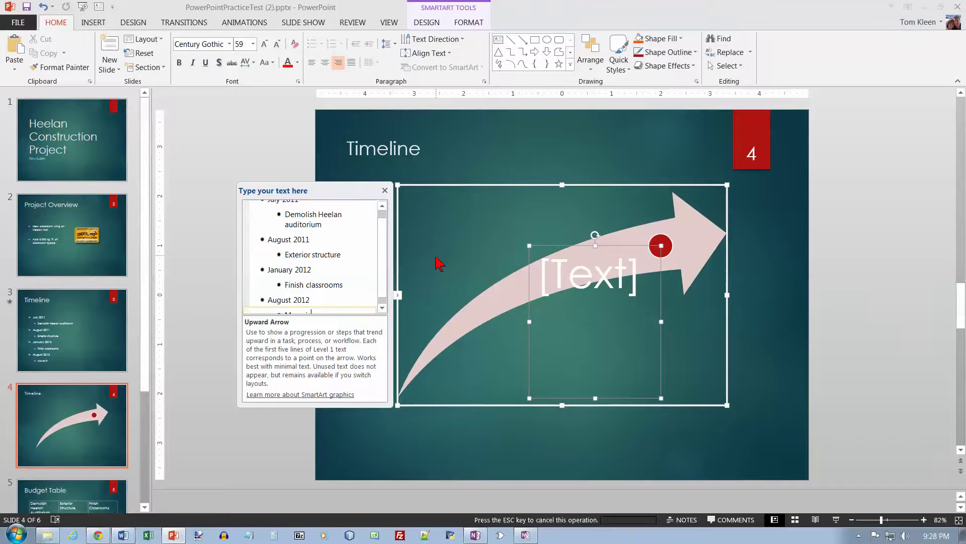
pyautogui.click(383, 205)
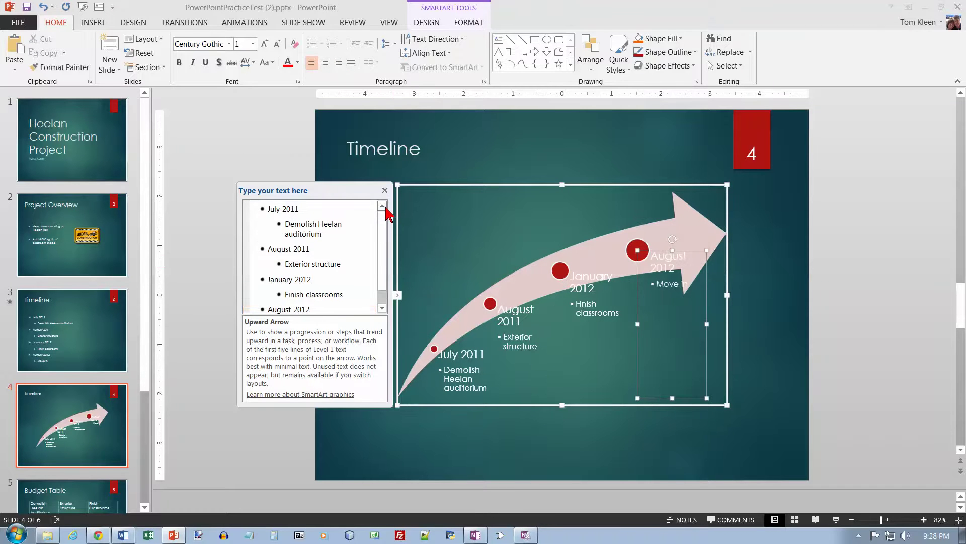
pyautogui.click(398, 295)
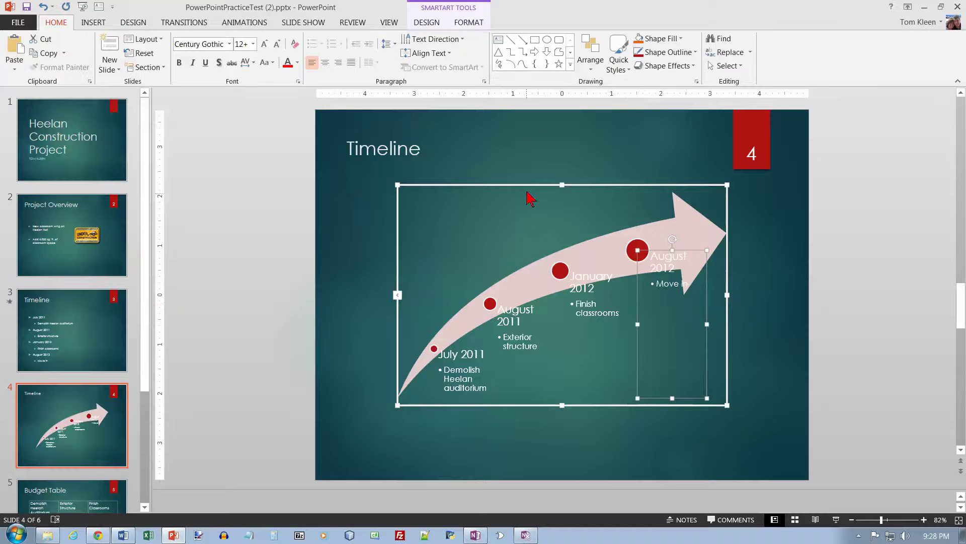
# Step: Apply an Accent 1 colour scheme to the timeline SmartArt graphic
pyautogui.click(427, 23)
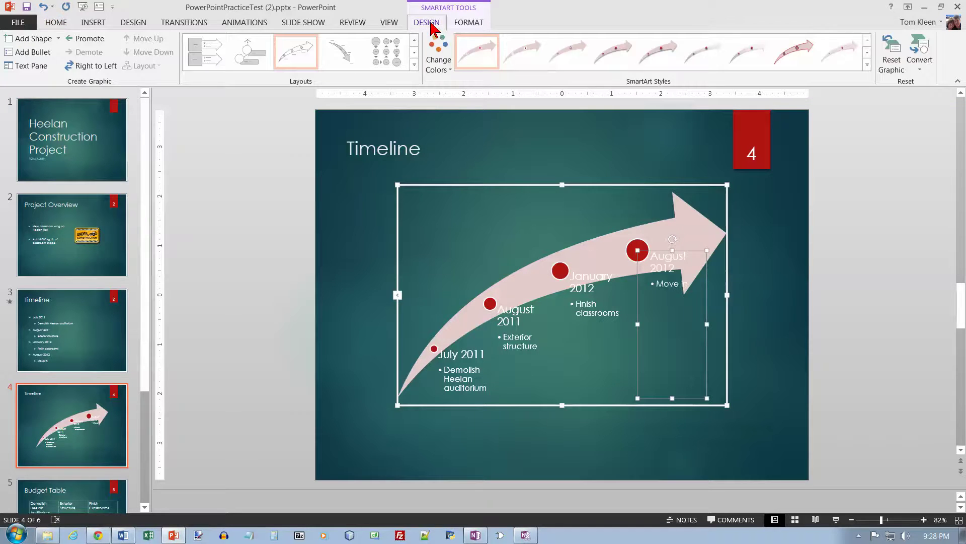
pyautogui.click(448, 70)
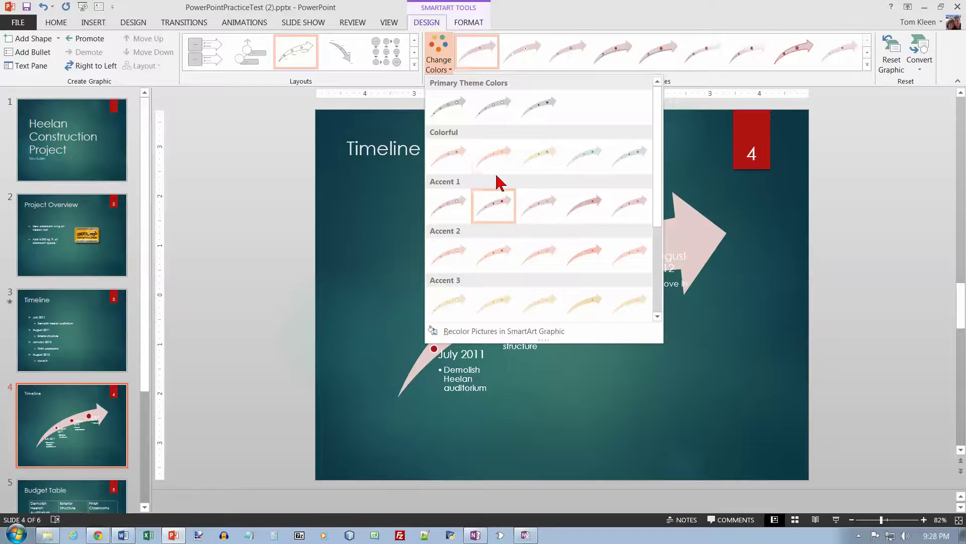
pyautogui.click(495, 206)
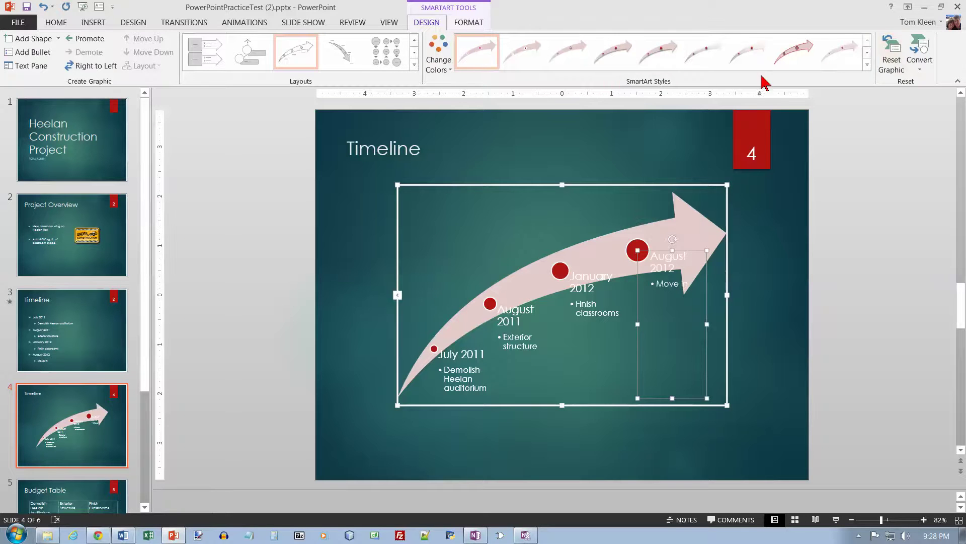
# Step: Apply the Brick Scene 3-D SmartArt style to the timeline arrow
pyautogui.click(866, 65)
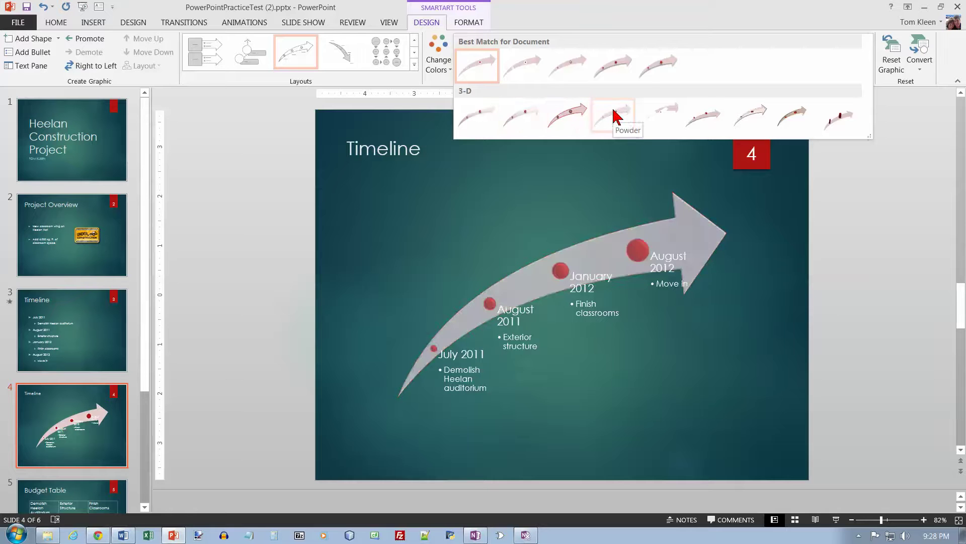
pyautogui.click(658, 118)
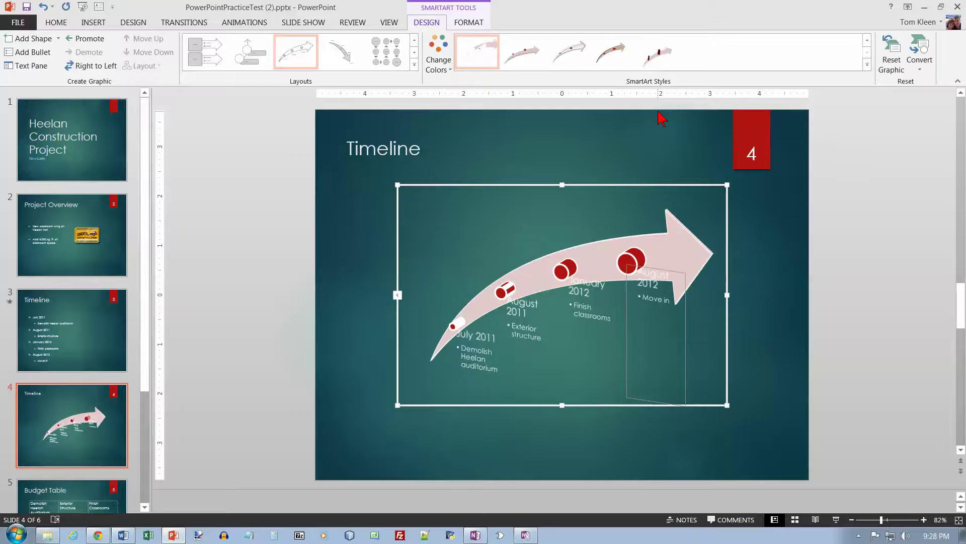
pyautogui.click(668, 270)
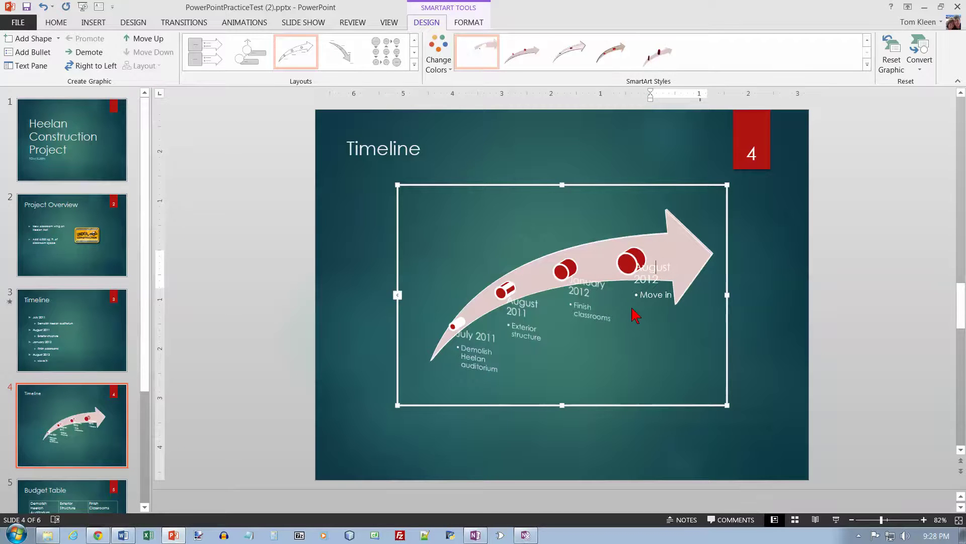
pyautogui.click(622, 181)
pyautogui.click(621, 218)
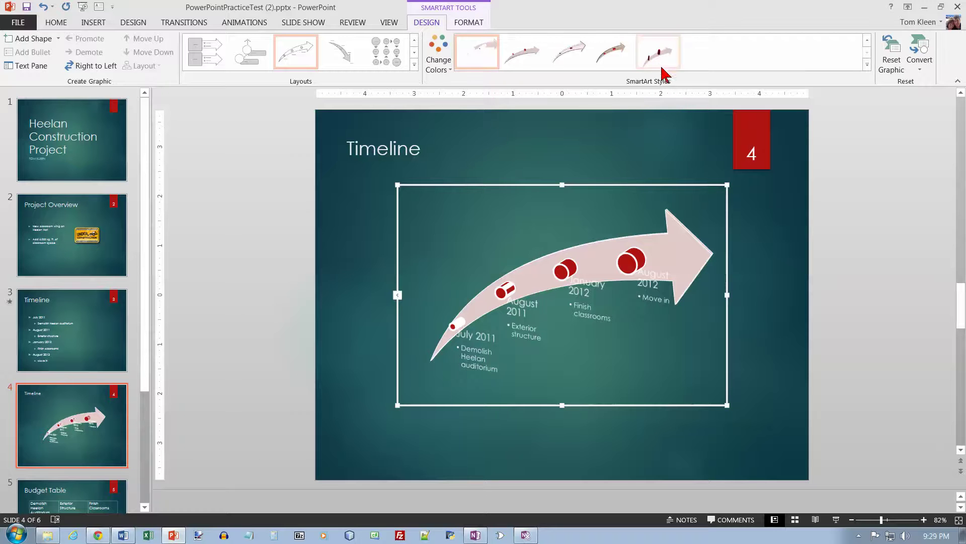
# Step: Ungroup the slide 4 SmartArt timeline into separate shapes
pyautogui.click(470, 25)
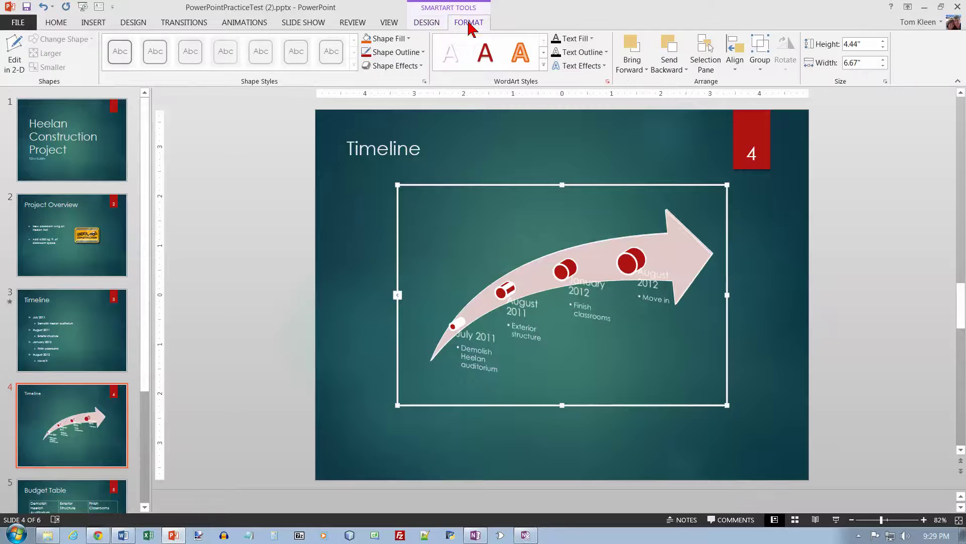
pyautogui.click(761, 69)
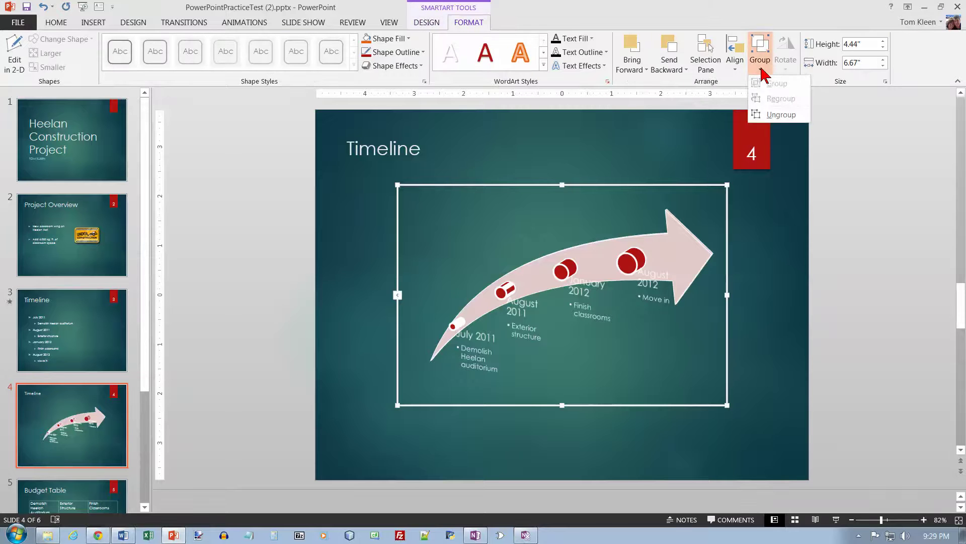
pyautogui.click(782, 115)
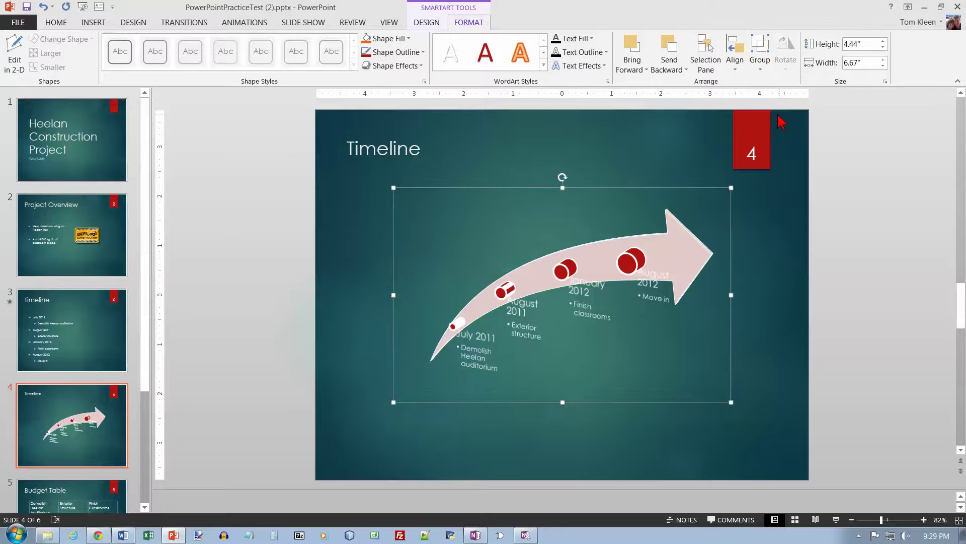
# Step: Try squashing the timeline shapes' height, undo it, and select the August 2012 text box
pyautogui.click(674, 227)
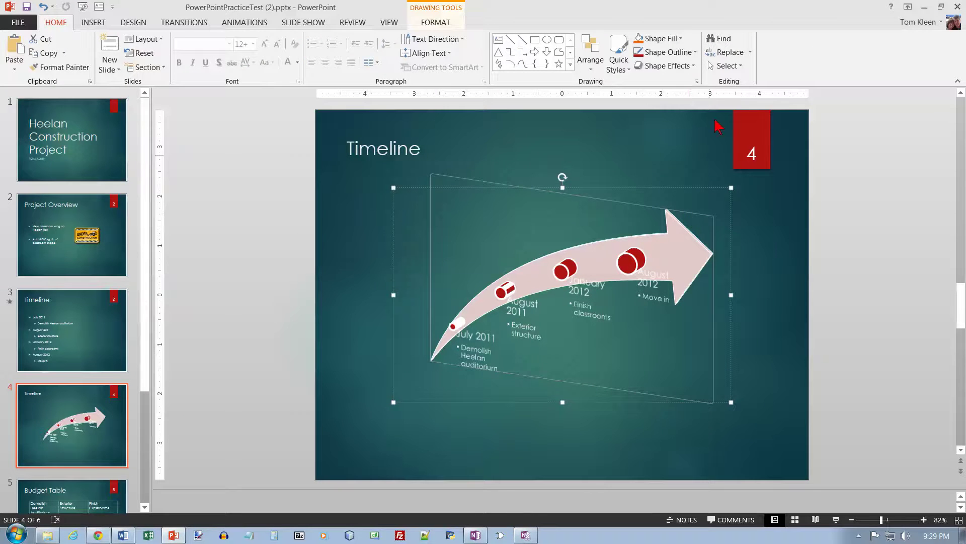
pyautogui.click(443, 28)
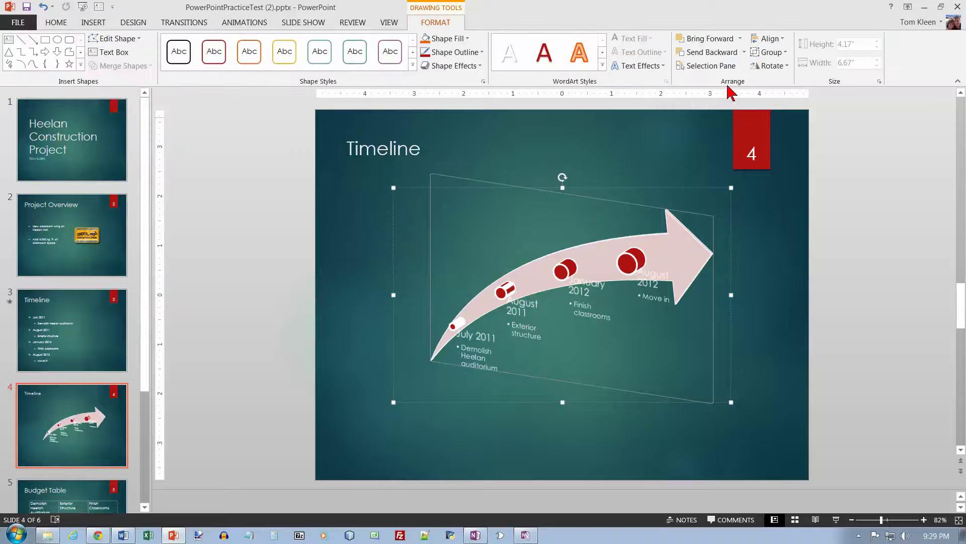
pyautogui.click(780, 54)
pyautogui.press('Escape')
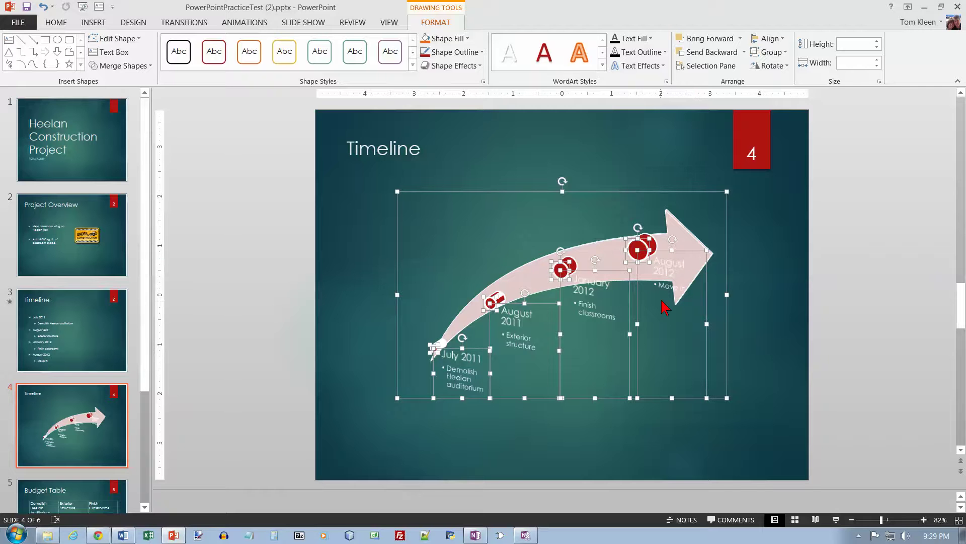
pyautogui.moveTo(671, 398); pyautogui.dragTo(675, 335)
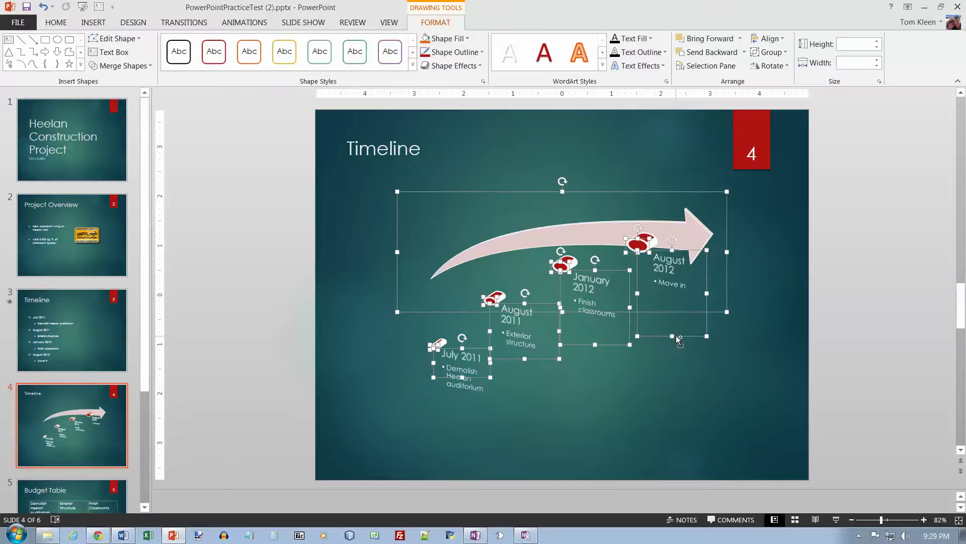
pyautogui.hotkey('ctrl', 'z')
pyautogui.click(755, 322)
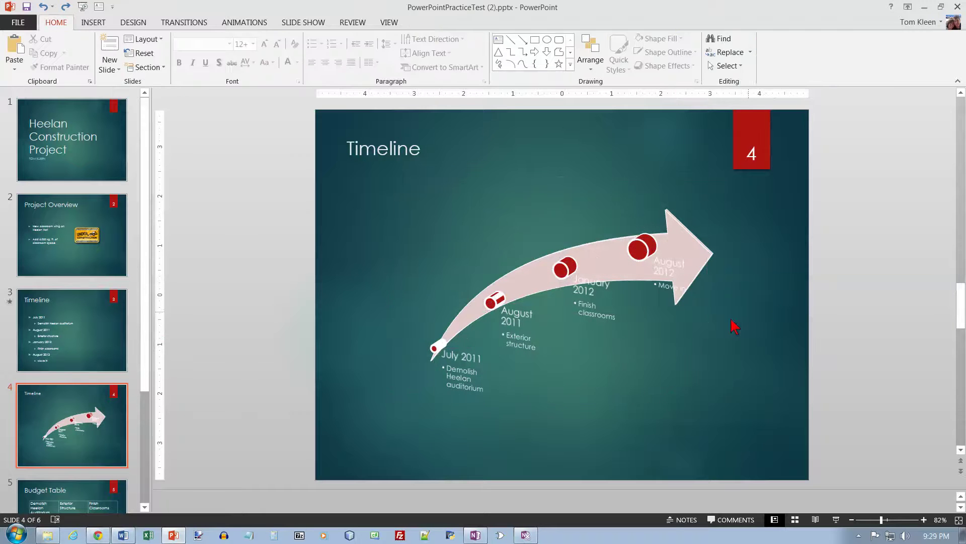
pyautogui.click(662, 273)
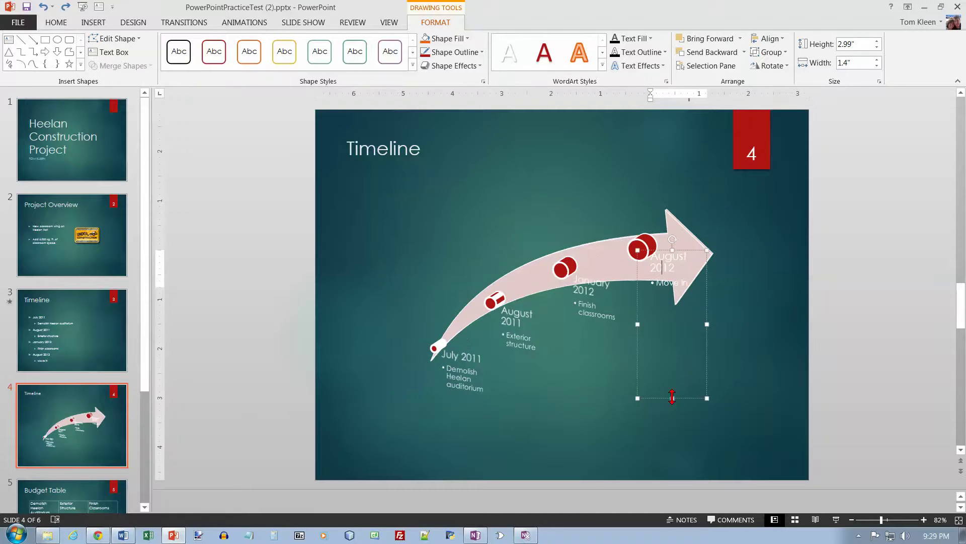
# Step: Shorten the August 2012 text box and move it down below the arrow
pyautogui.moveTo(672, 394); pyautogui.dragTo(674, 311)
pyautogui.moveTo(665, 252); pyautogui.dragTo(663, 270)
pyautogui.hotkey('ctrl', 'z')
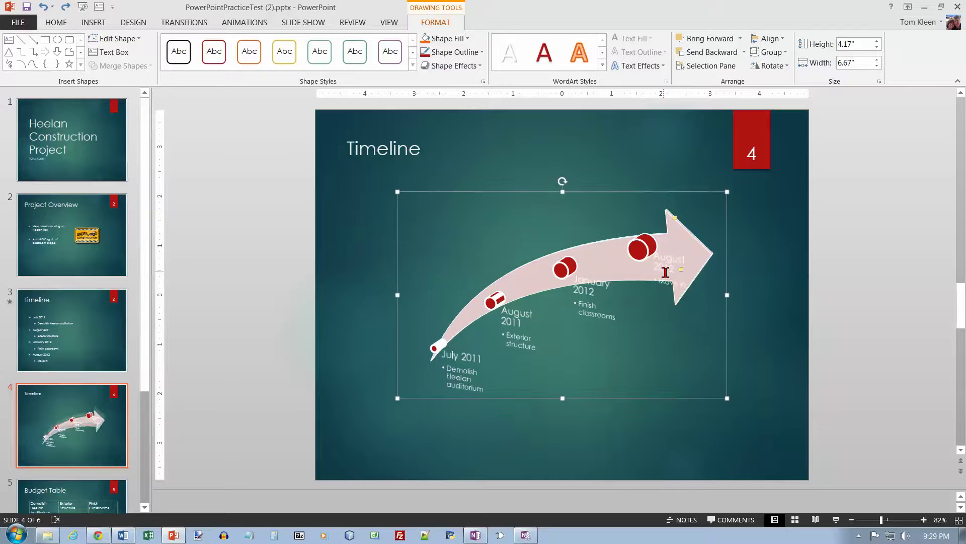
pyautogui.click(676, 279)
pyautogui.moveTo(687, 253); pyautogui.dragTo(674, 286)
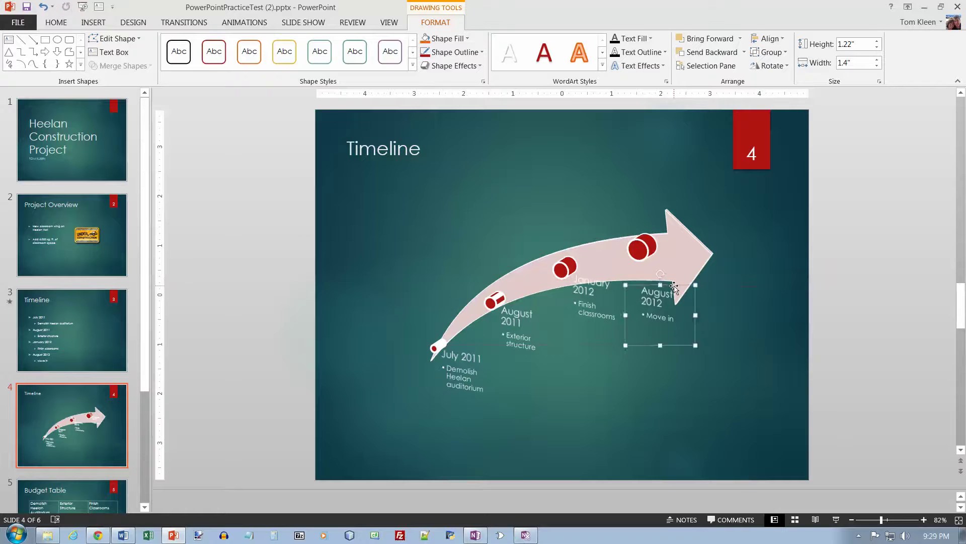
# Step: Shorten the January 2012 and August 2011 text boxes and lower them below the arrow
pyautogui.click(607, 310)
pyautogui.moveTo(595, 398); pyautogui.dragTo(598, 327)
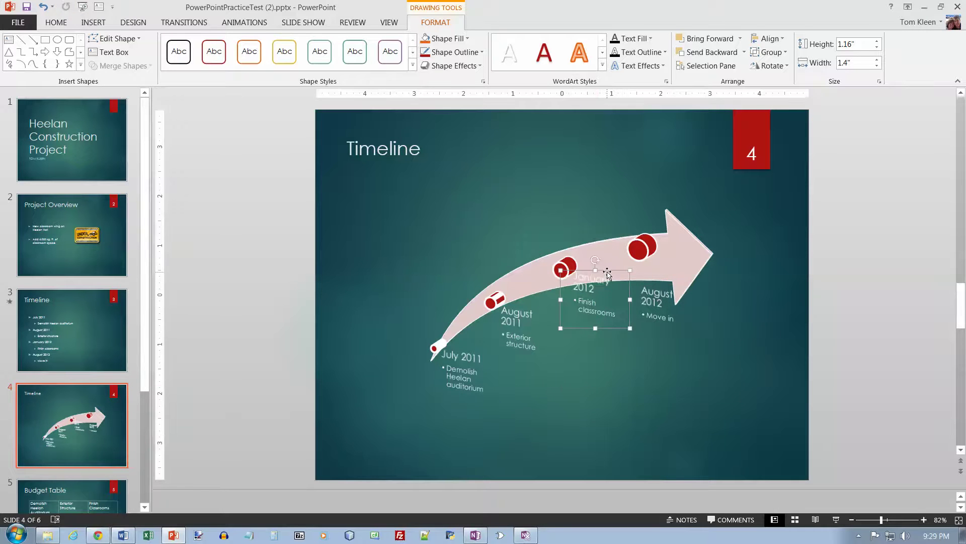
pyautogui.moveTo(608, 271); pyautogui.dragTo(608, 285)
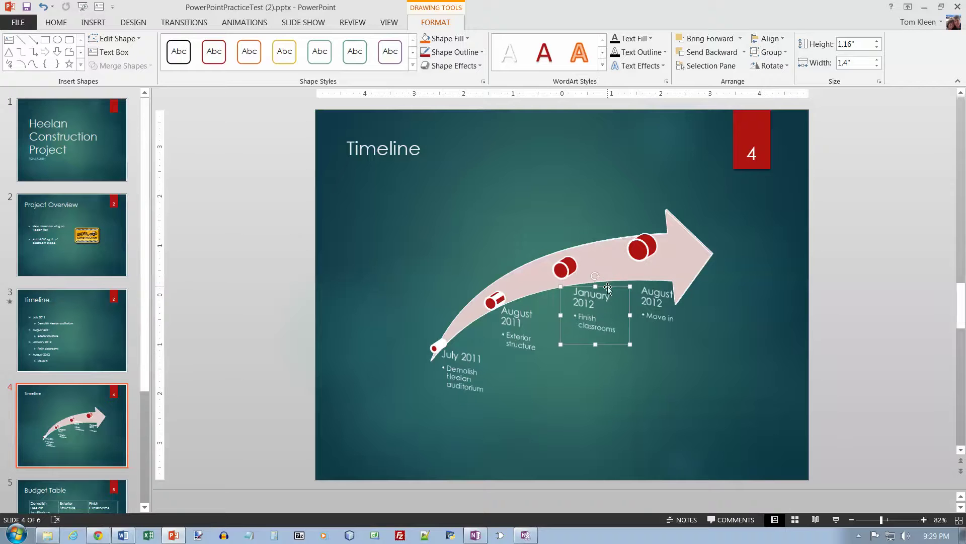
pyautogui.click(523, 343)
pyautogui.moveTo(525, 397); pyautogui.dragTo(531, 342)
pyautogui.moveTo(539, 304); pyautogui.dragTo(538, 307)
# Step: Check the July 2011 text box, then go to slide 5, Budget Table
pyautogui.click(480, 365)
pyautogui.click(501, 379)
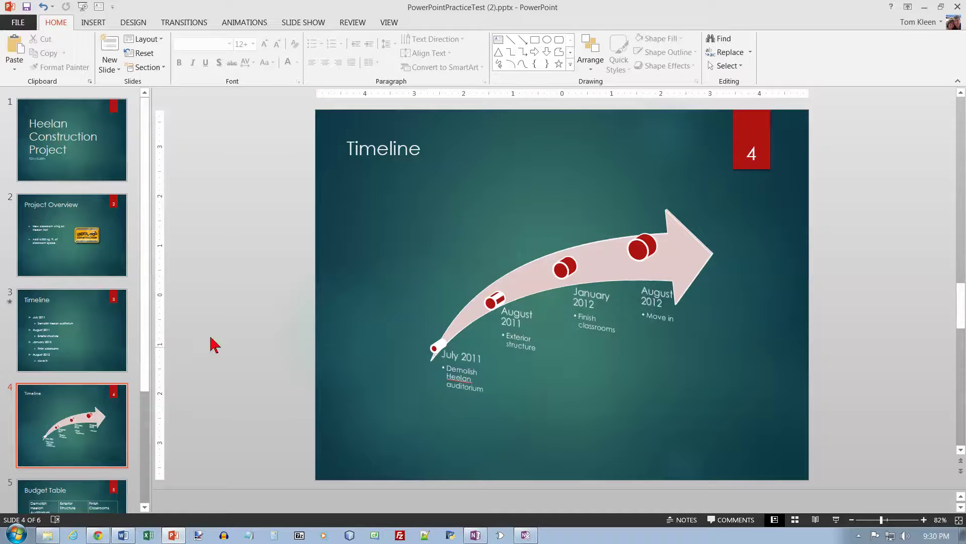
pyautogui.click(89, 495)
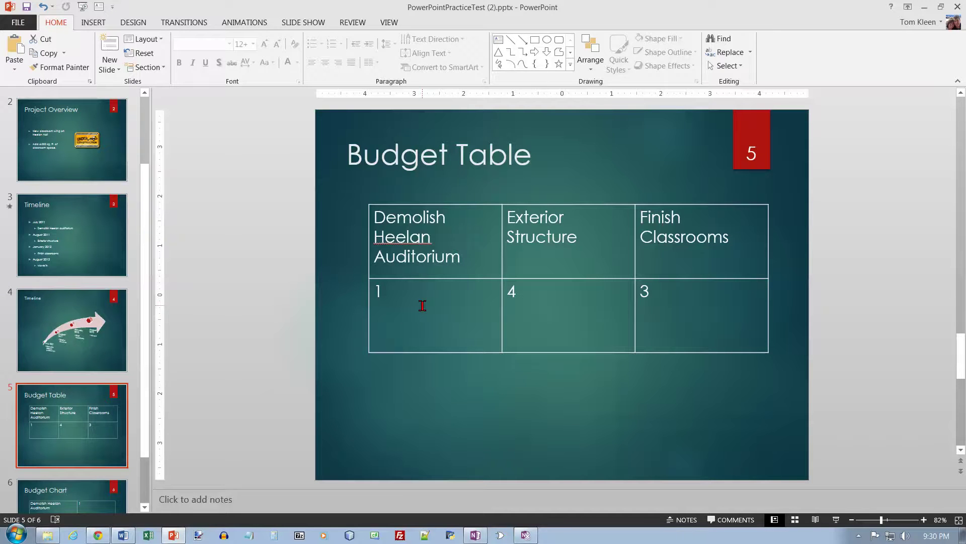
# Step: Select all Budget Table cells and centre their text horizontally and vertically
pyautogui.moveTo(459, 201); pyautogui.dragTo(669, 209)
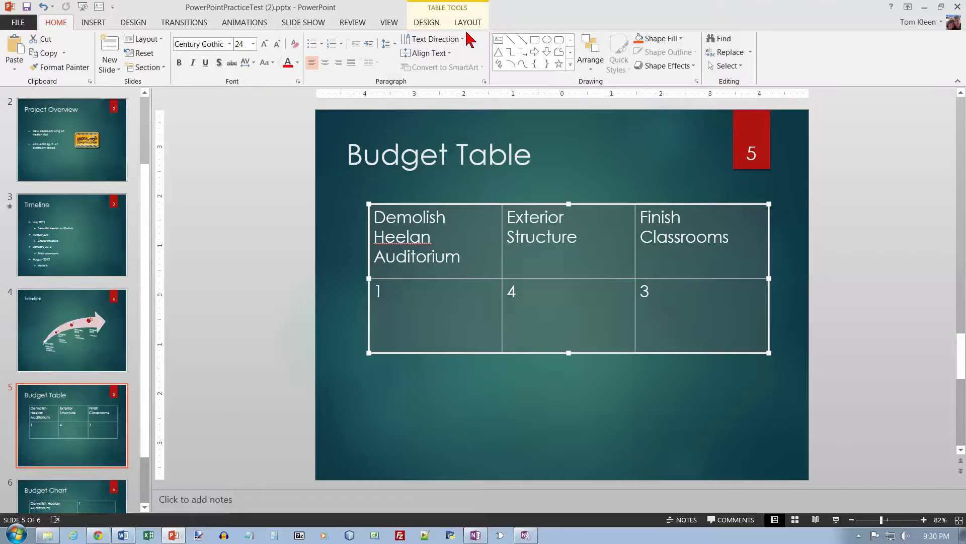
pyautogui.click(426, 23)
pyautogui.click(460, 25)
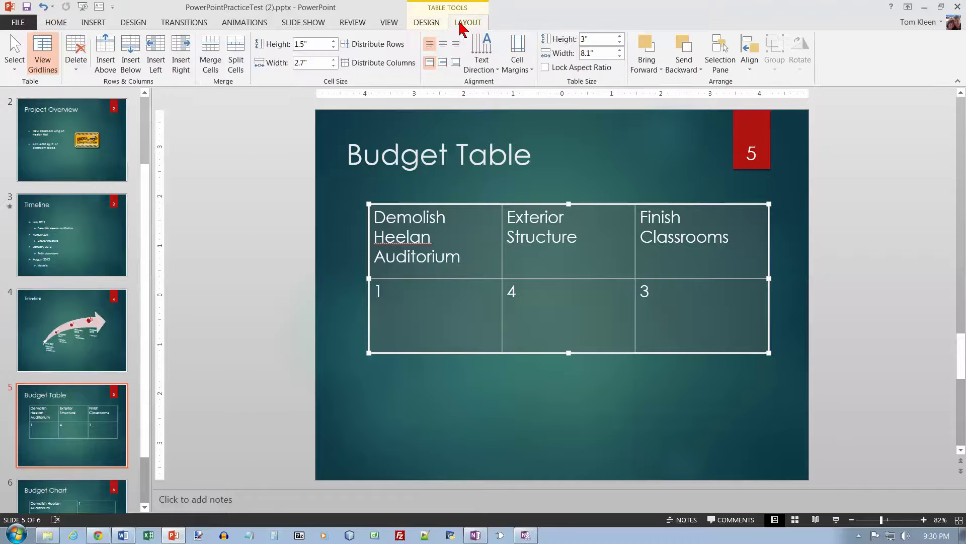
pyautogui.click(443, 45)
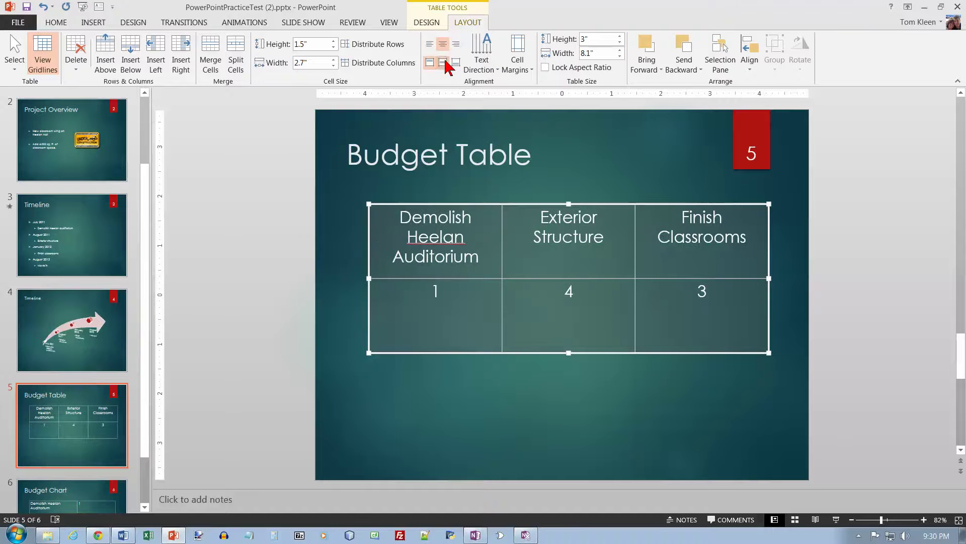
pyautogui.click(443, 63)
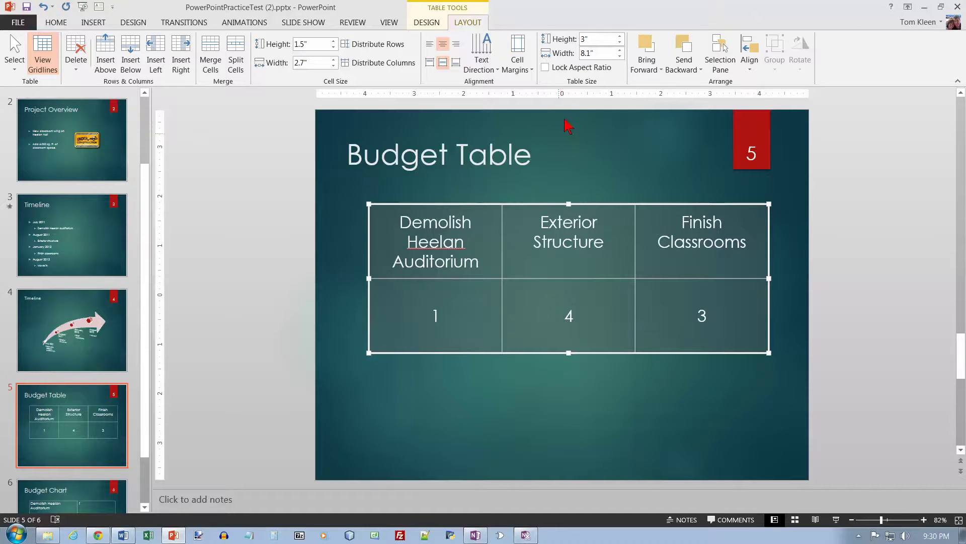
# Step: Apply the Medium Style 2 - Accent 5 table style to the Budget Table
pyautogui.click(431, 24)
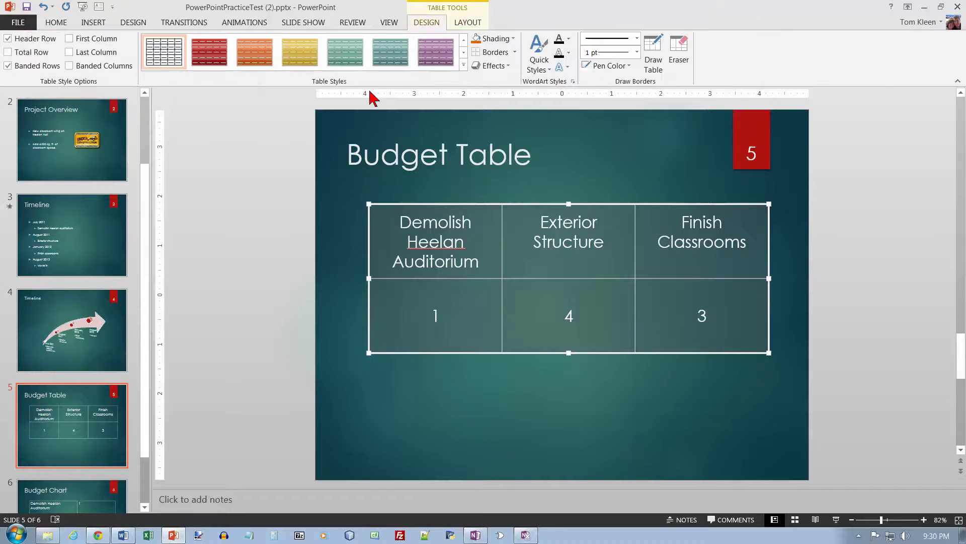
pyautogui.click(463, 65)
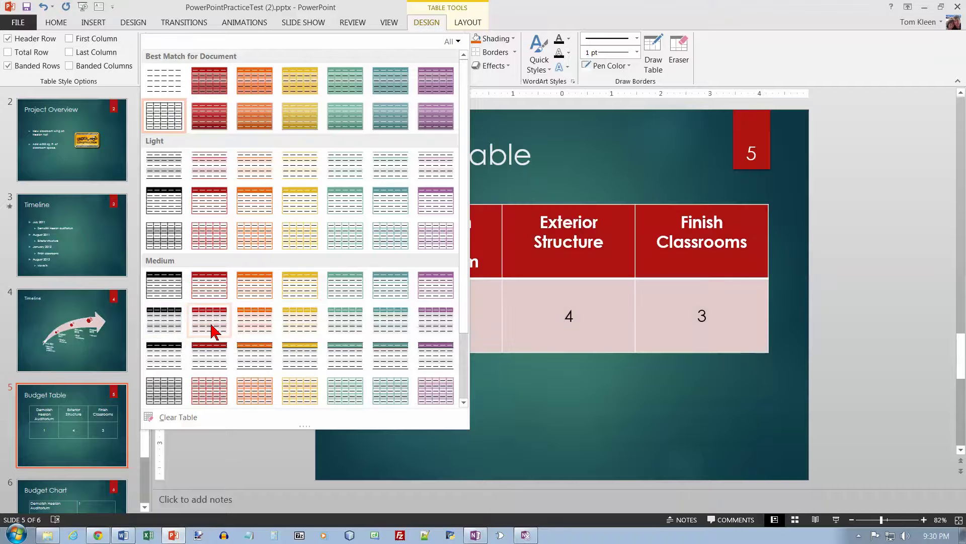
pyautogui.click(382, 326)
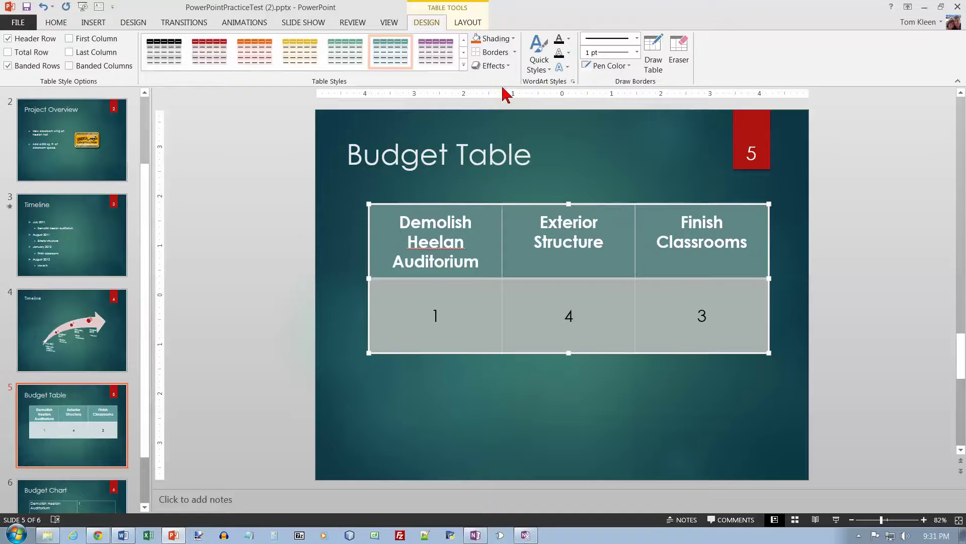
# Step: Give the table cells an Art Deco cell bevel effect
pyautogui.click(509, 67)
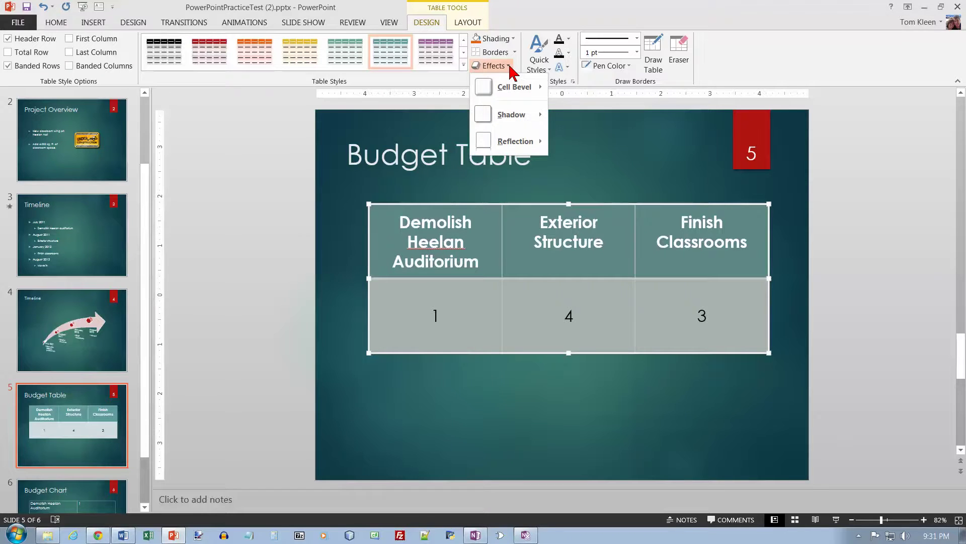
pyautogui.moveTo(511, 83)
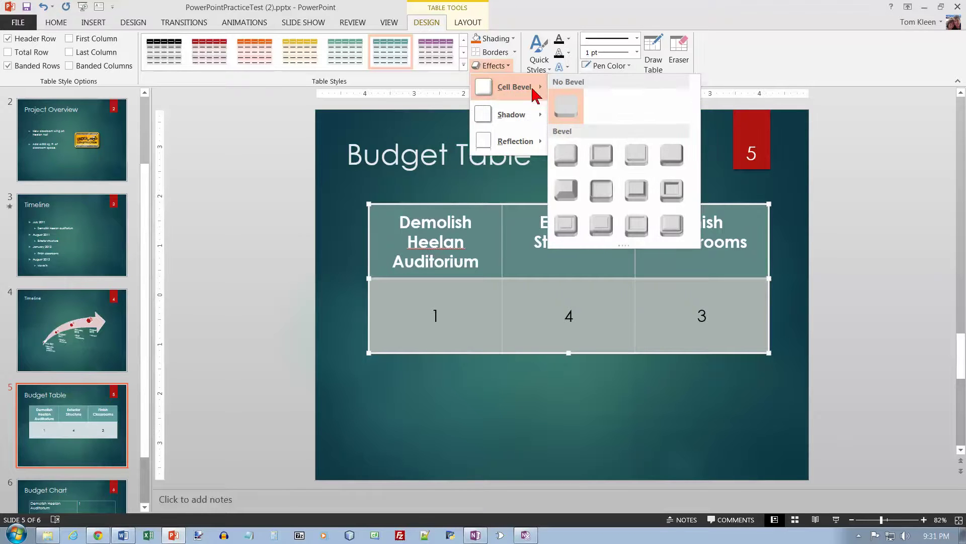
pyautogui.click(673, 226)
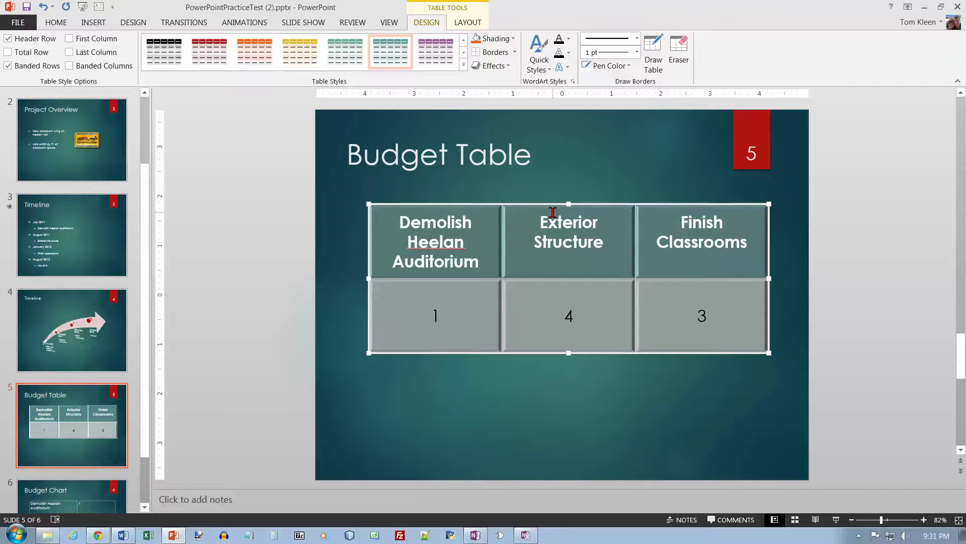
pyautogui.click(87, 497)
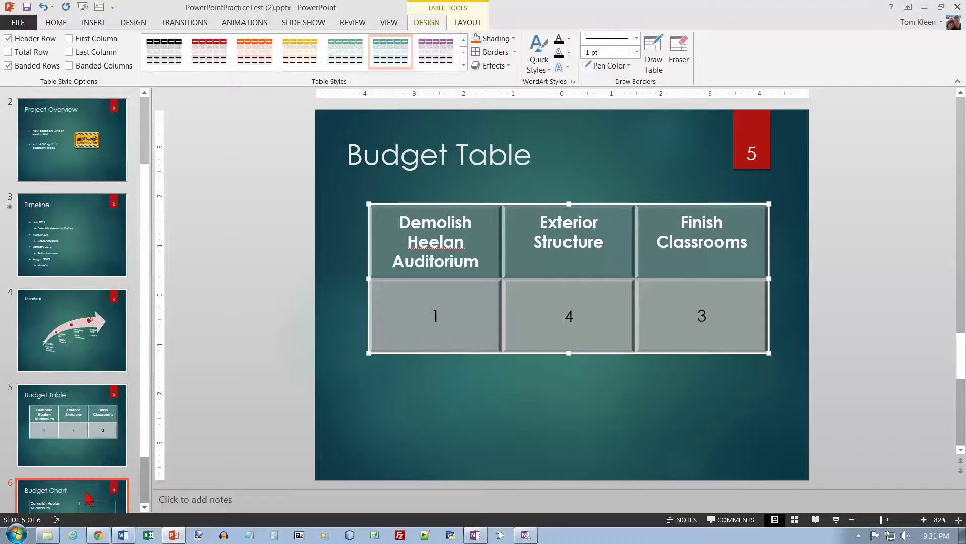